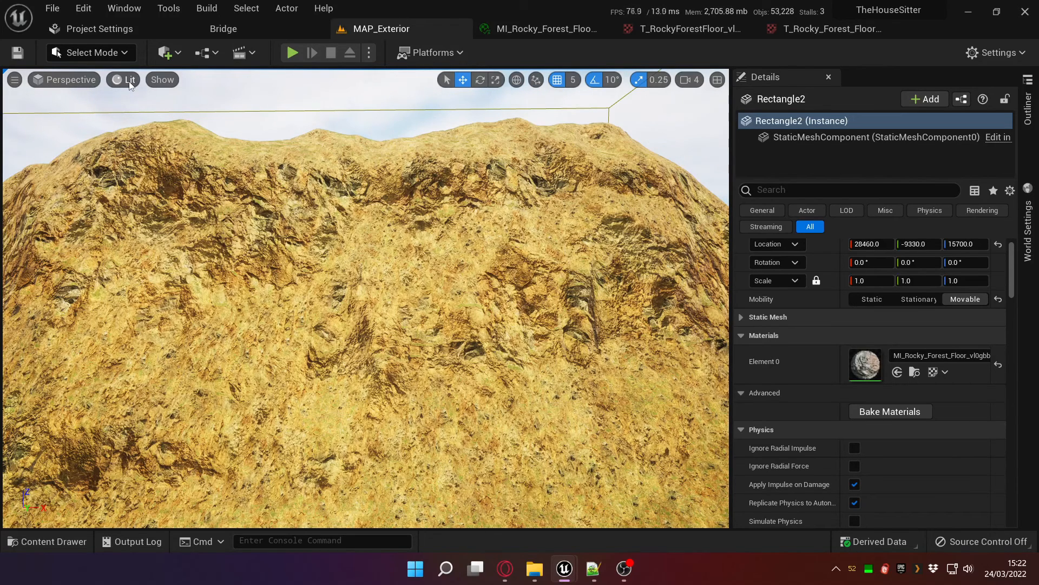
Inspect the rocky landscape's mesh density in Wireframe view mode and return the viewport to Lit
click(130, 82)
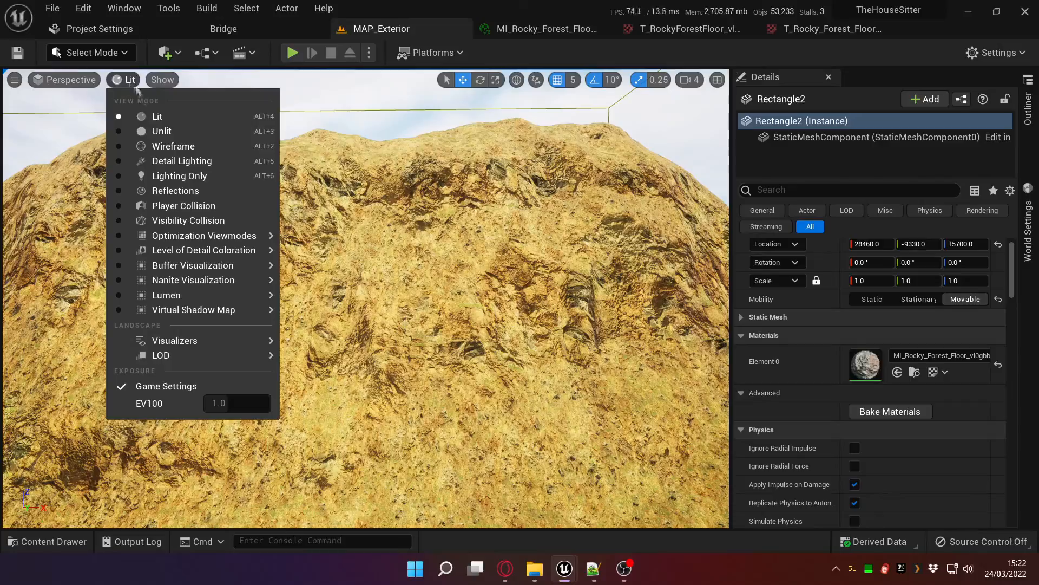
click(159, 146)
right_drag(412, 374, 451, 390)
key(w)
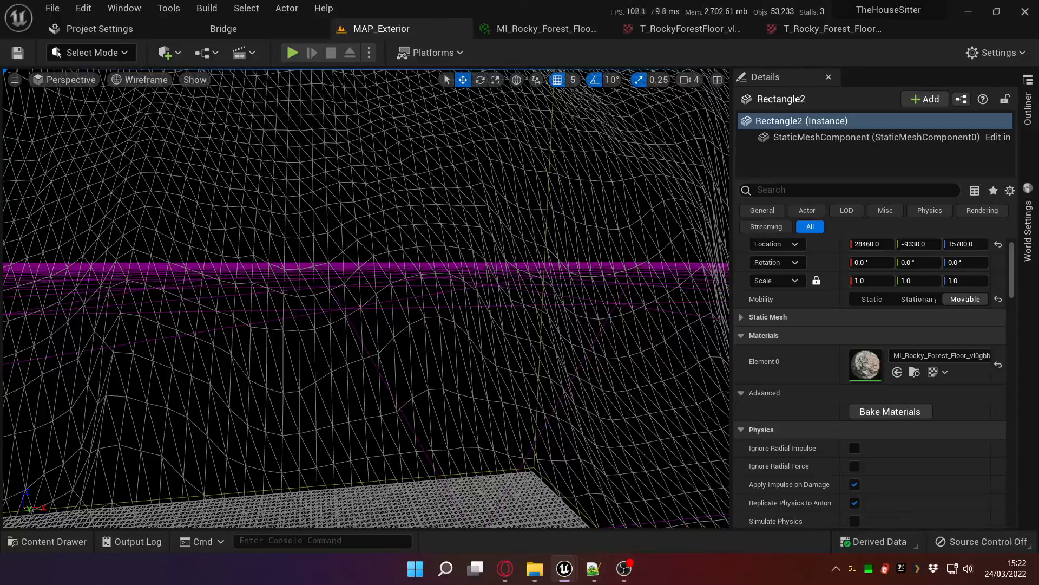
key(s)
right_drag(450, 390, 433, 384)
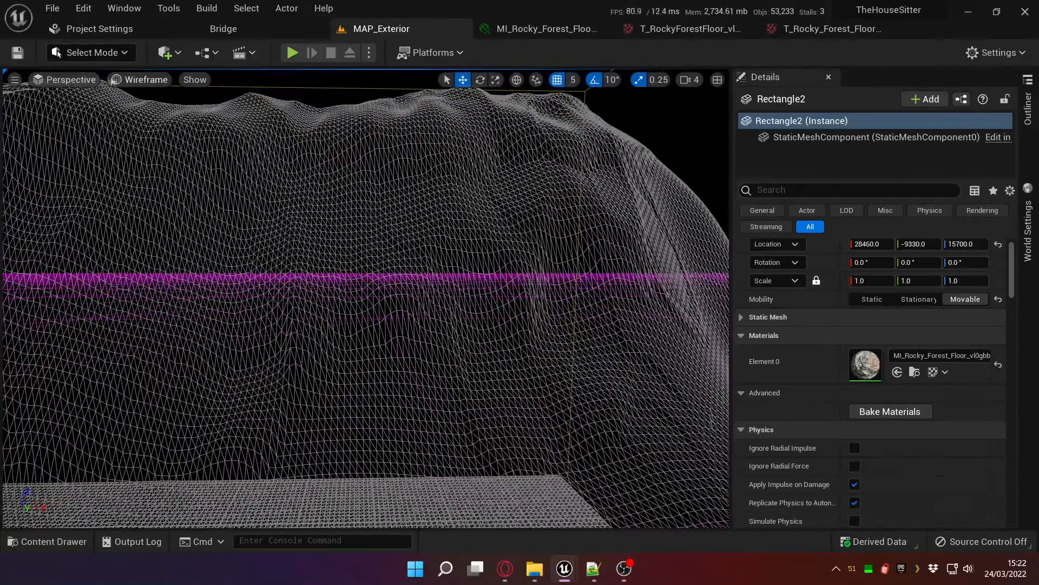
click(139, 80)
click(149, 117)
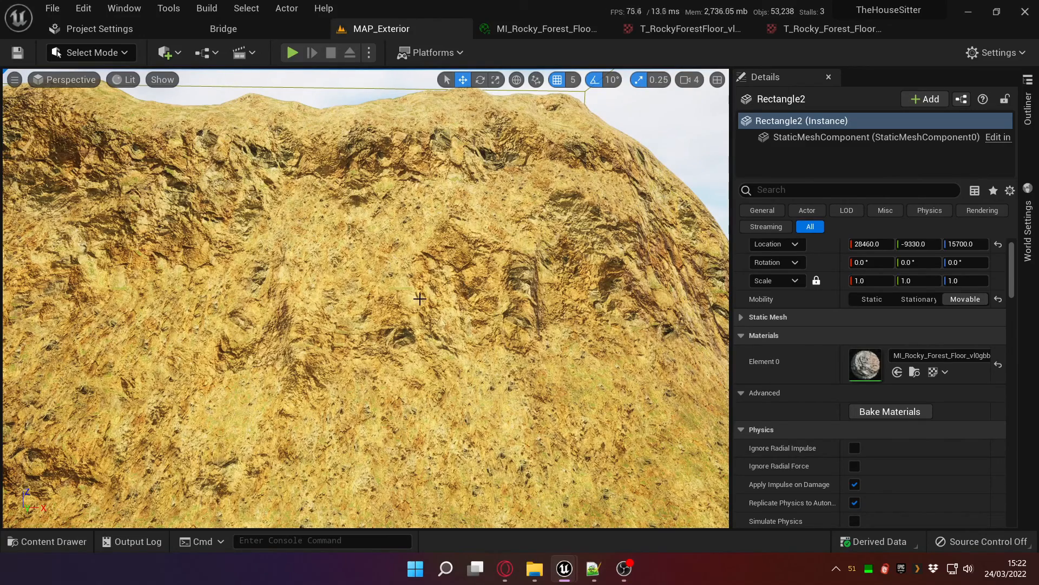
Compare the cliff texturing with UseTriplanarProjection? turned off and back on in the MI_Auto_Landscape_Inst material instance, and close its editor
mouse_move(565, 570)
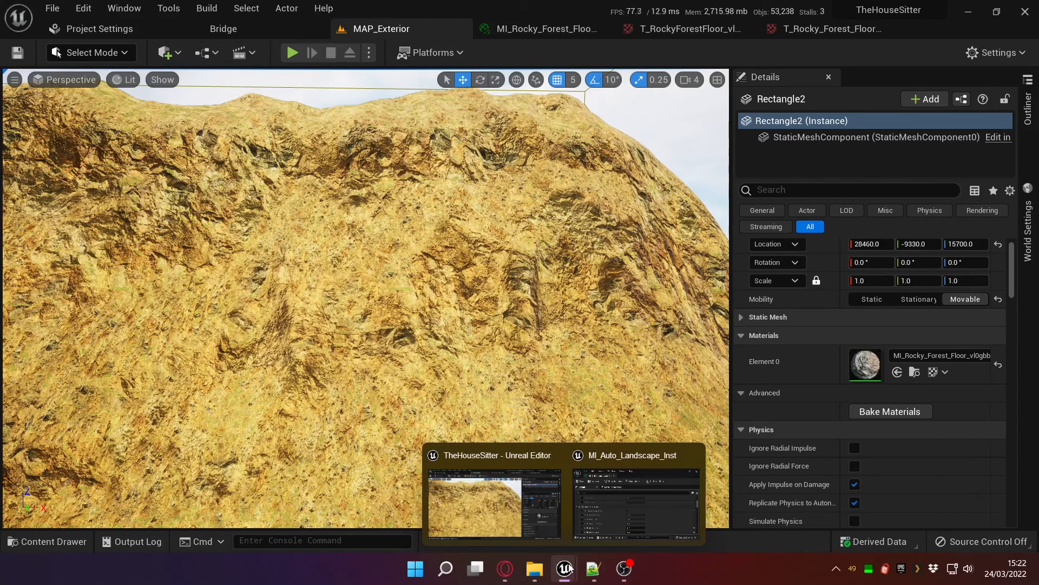
click(610, 515)
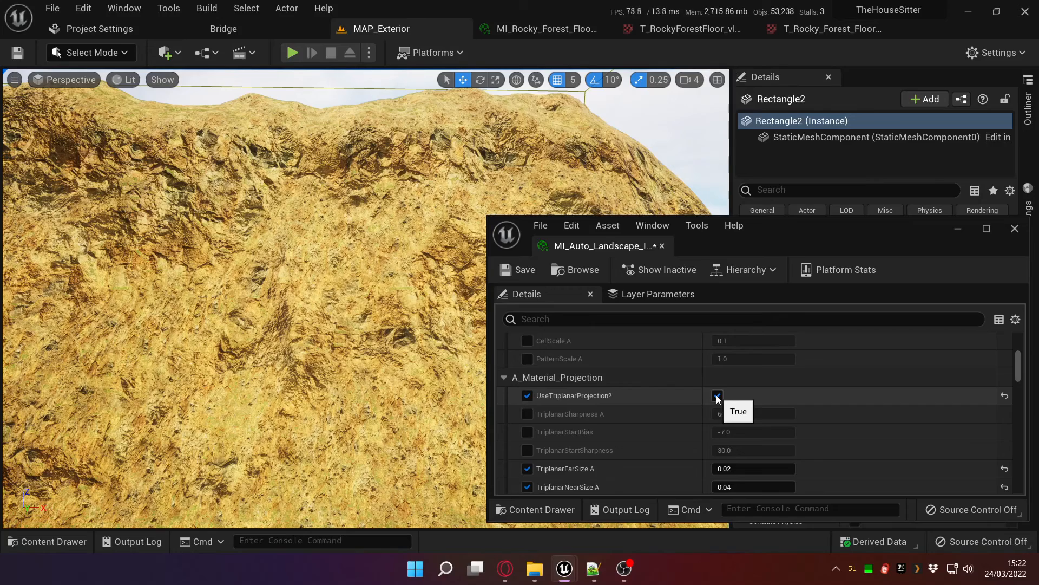
click(717, 395)
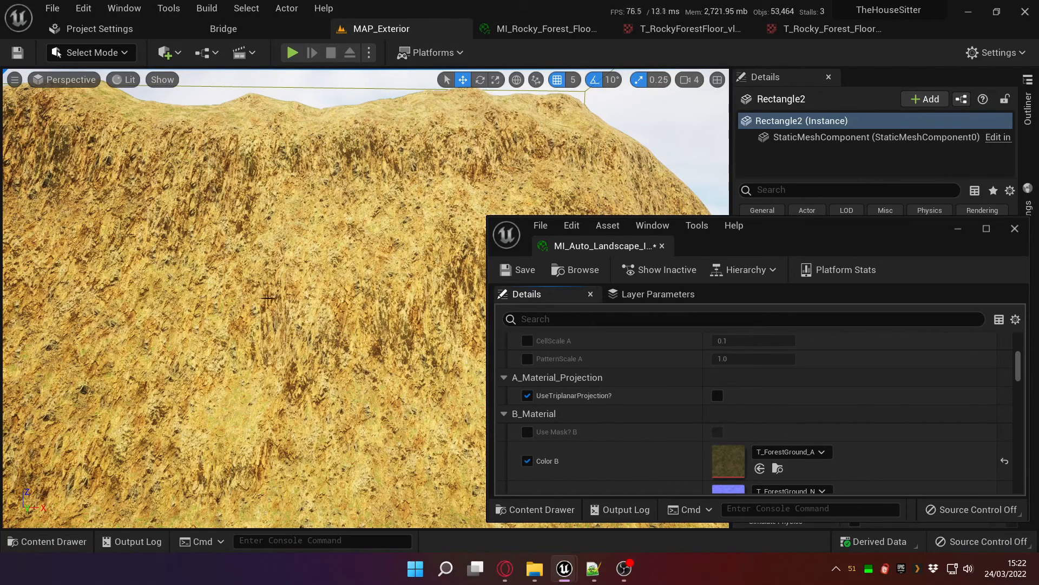
click(718, 396)
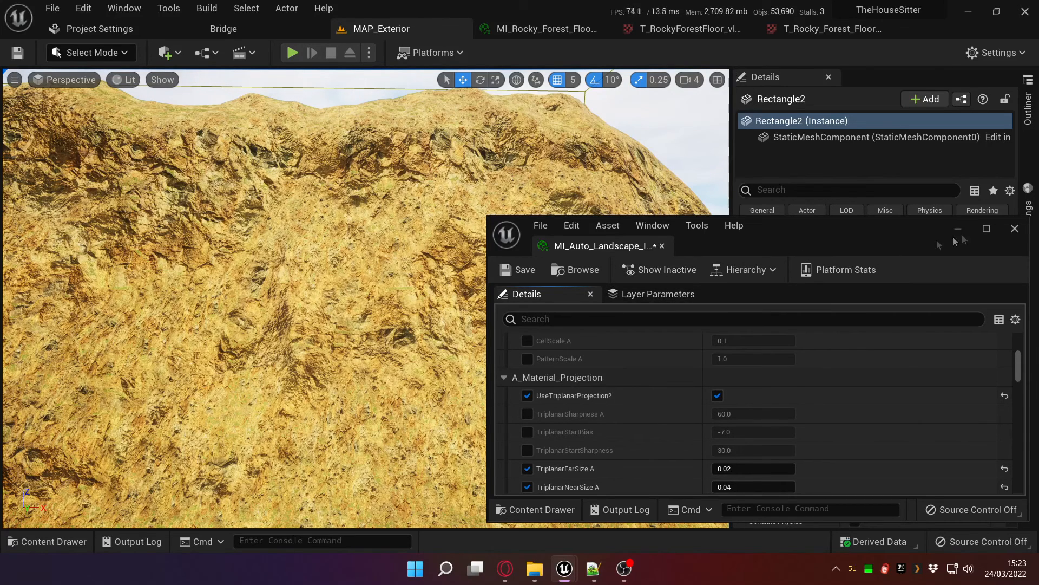
click(1015, 228)
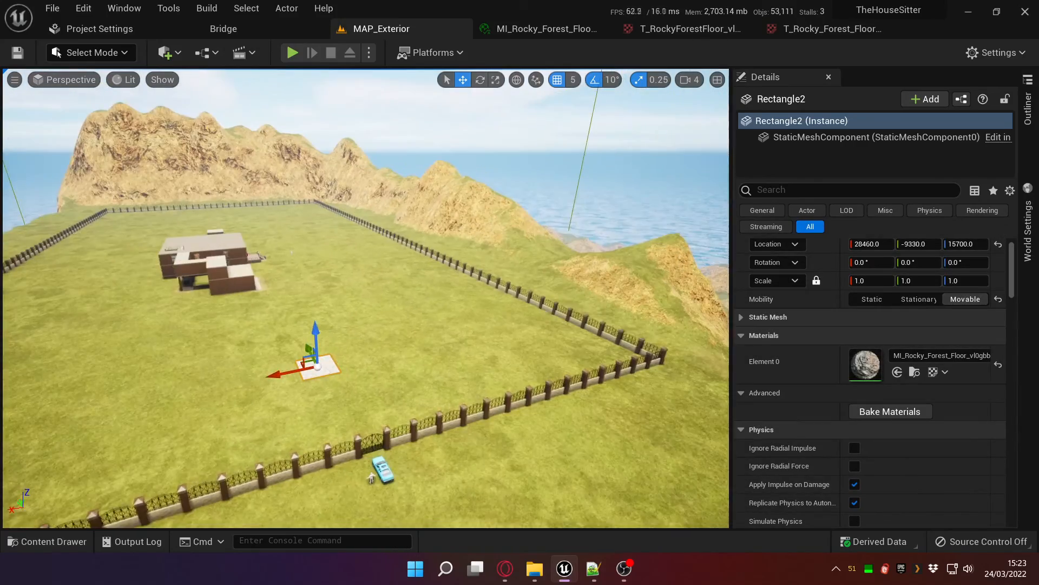
Raise the Rectangle2 plane above the grass to a Z location of 15900
key(w)
right_drag(366, 298, 142, 362)
key(d)
key(w)
key(w)
key(s)
key(w)
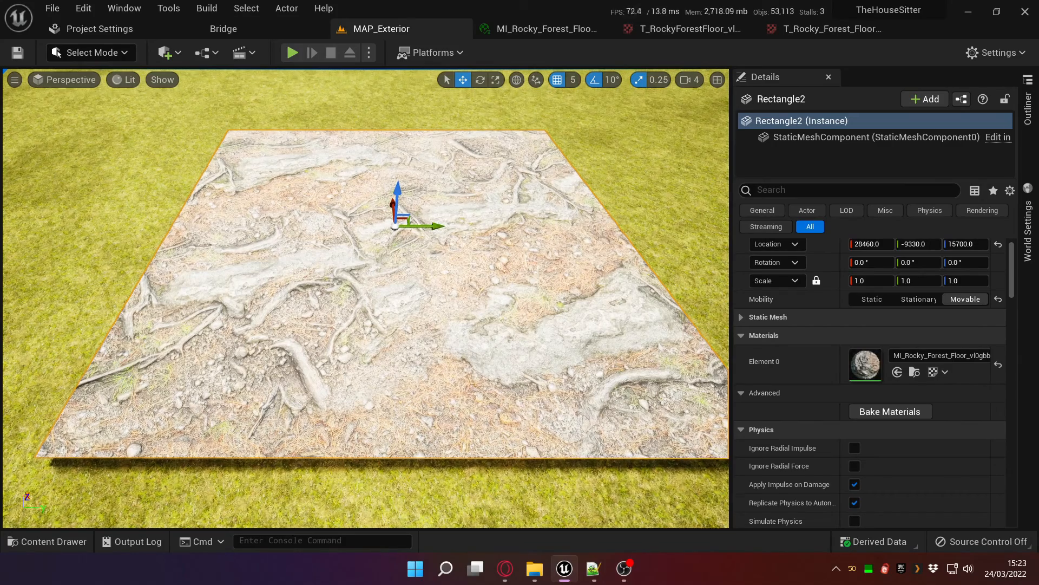
right_drag(368, 412, 367, 403)
drag(399, 214, 409, 102)
Examine the raised plane from several heights and sides to judge how flat its geometry is
key(q)
right_drag(409, 102, 368, 130)
key(w)
key(s)
key(e)
key(s)
key(d)
key(a)
right_drag(402, 201, 422, 195)
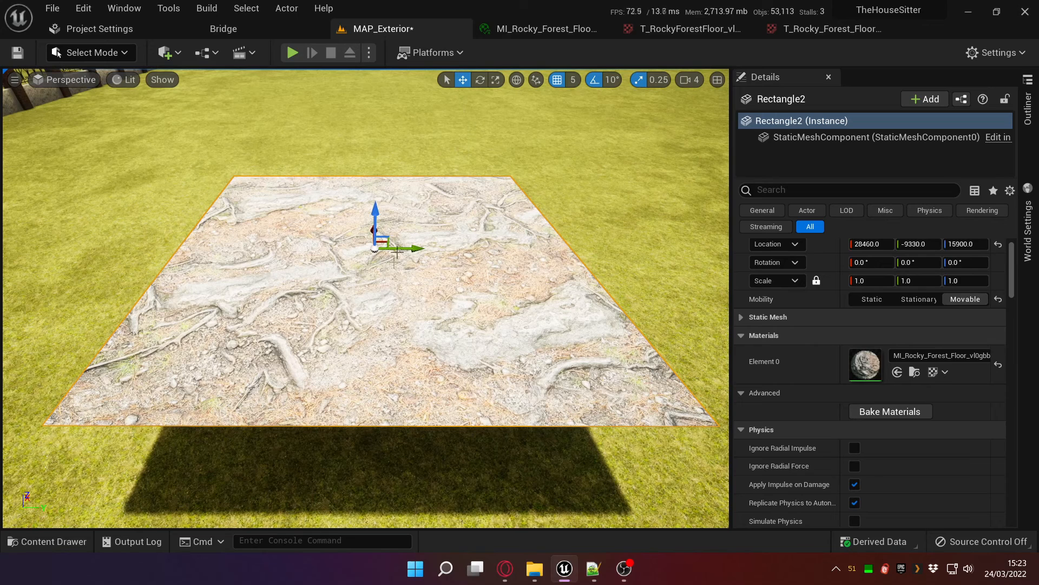
Float the MI_Rocky_Forest_Floor material instance in its own window and check the normal map texture before returning to MAP_Exterior
click(537, 32)
drag(538, 32, 726, 301)
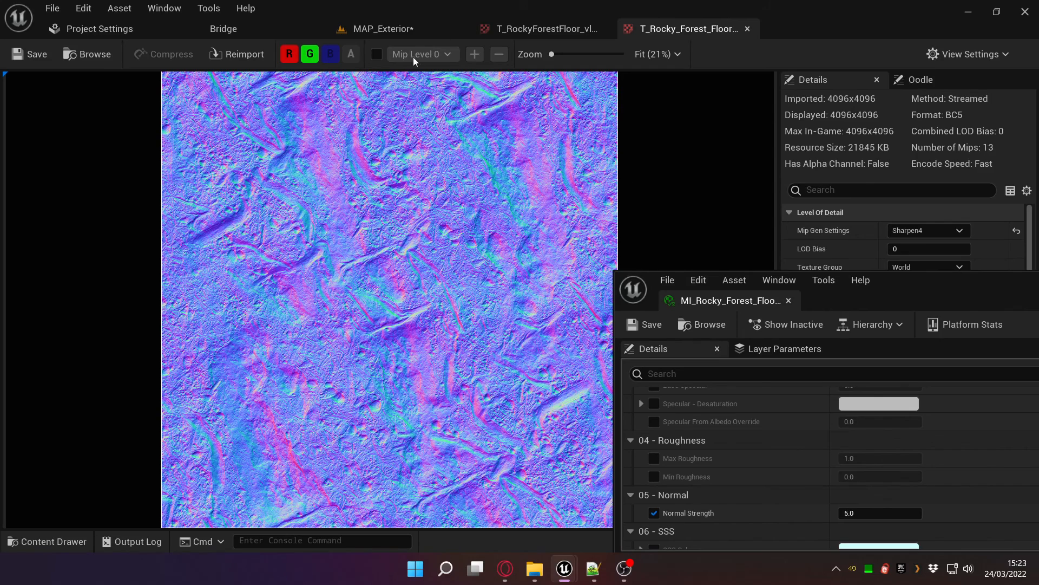
click(386, 32)
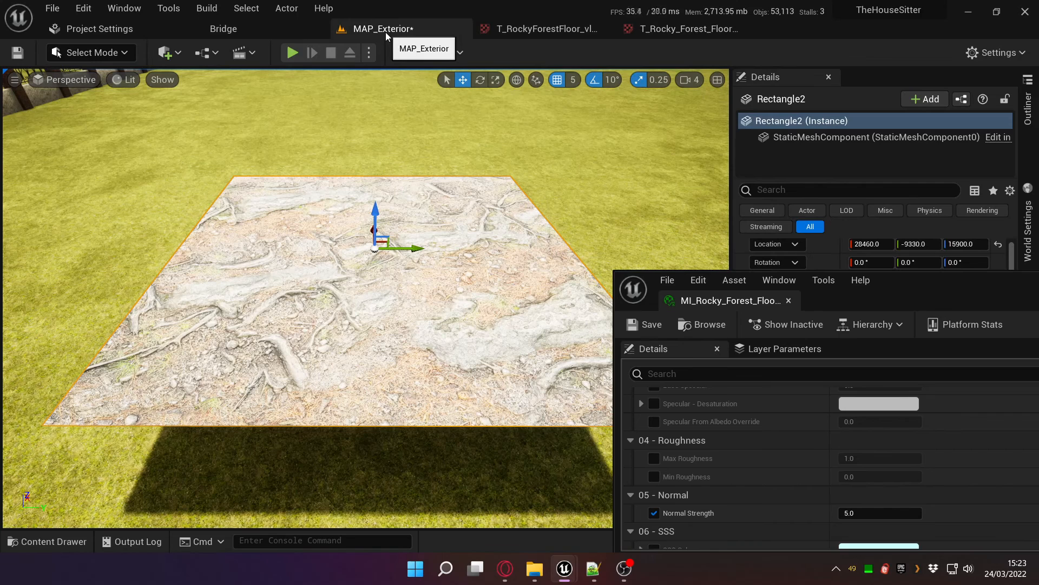
click(680, 33)
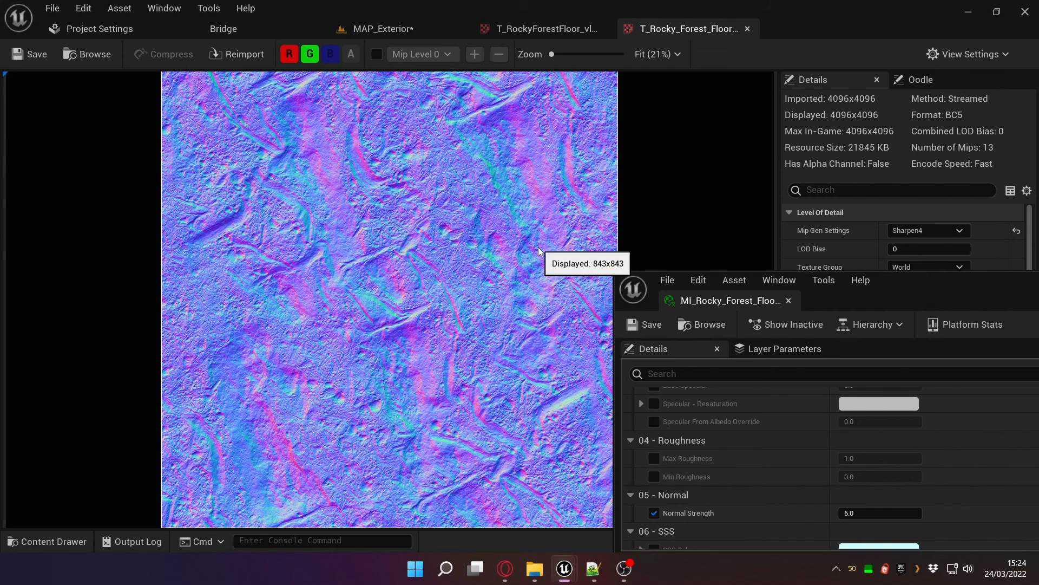
click(399, 33)
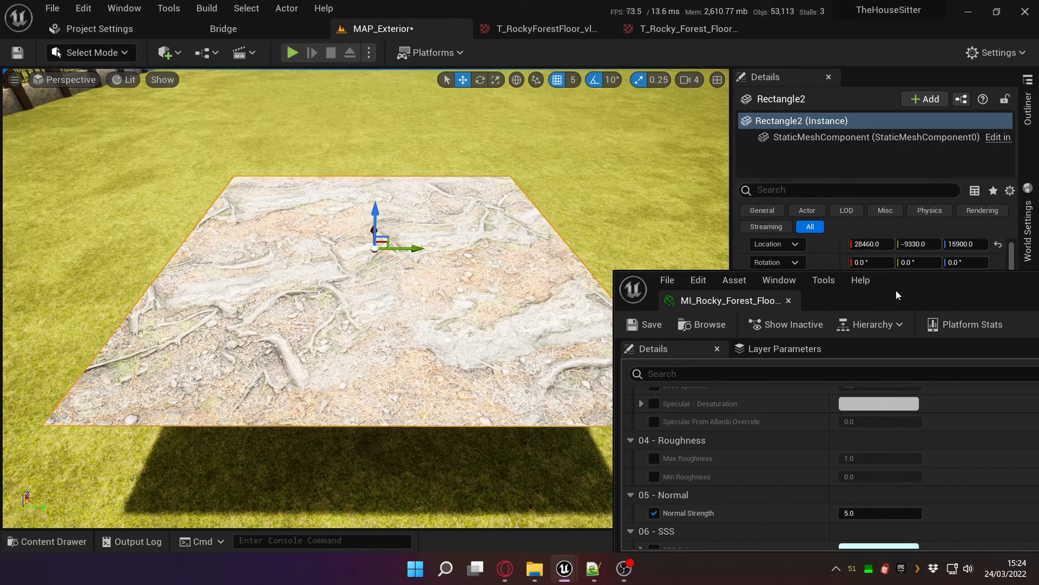
Try Normal Strength values of 0 and 1 in the rocky forest floor material while watching the plane
drag(896, 291, 853, 226)
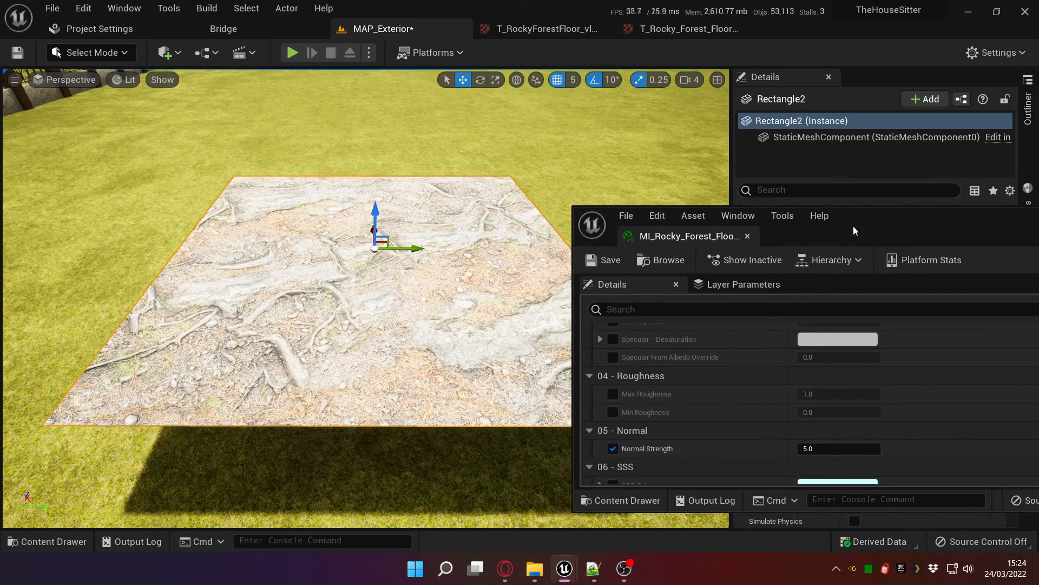
mouse_move(394, 327)
right_down()
mouse_move(368, 346)
mouse_move(404, 336)
mouse_move(393, 340)
right_up()
click(835, 447)
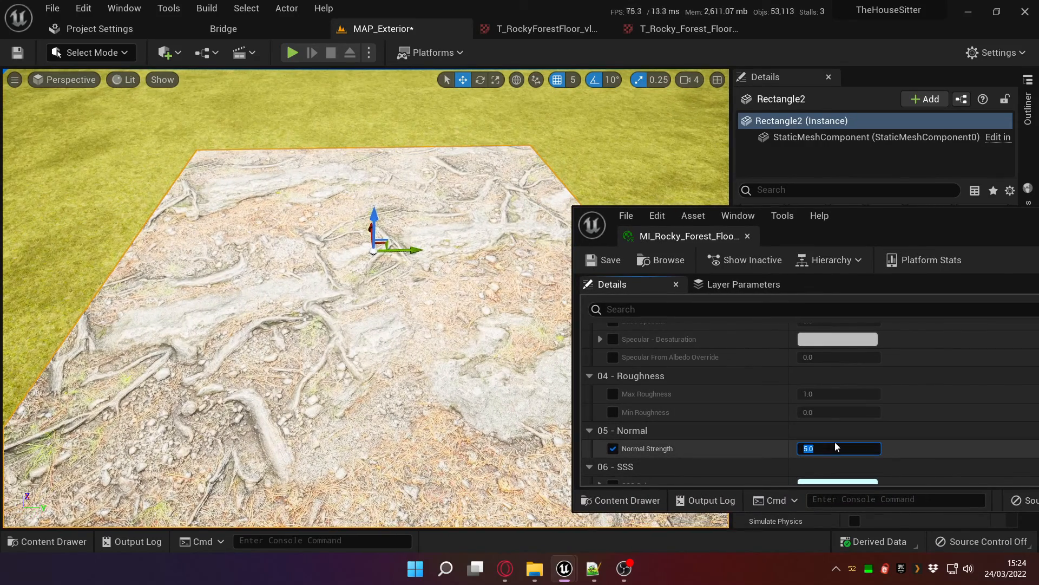
text(0)
key(Return)
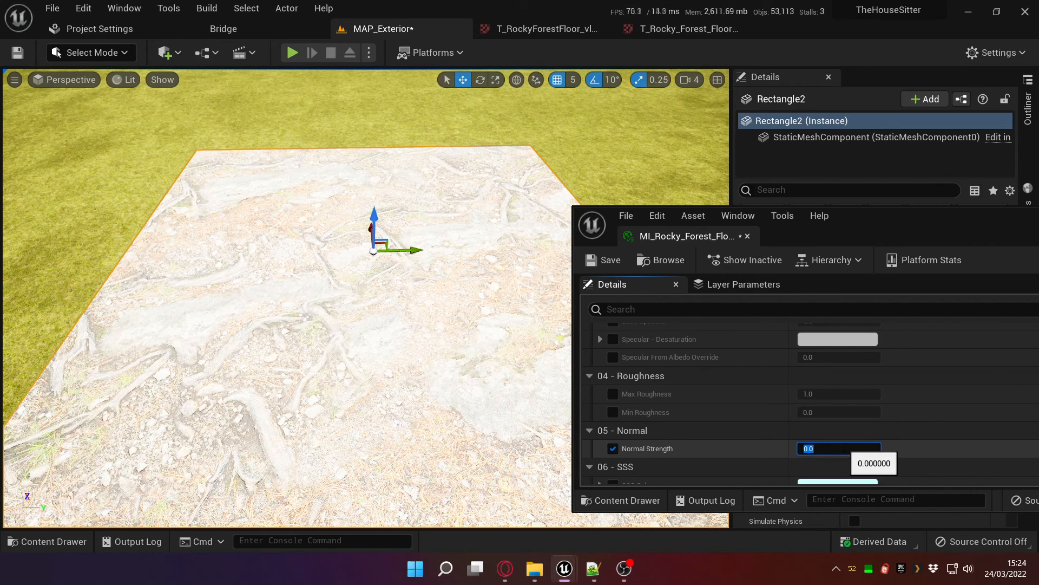
text(1)
key(Return)
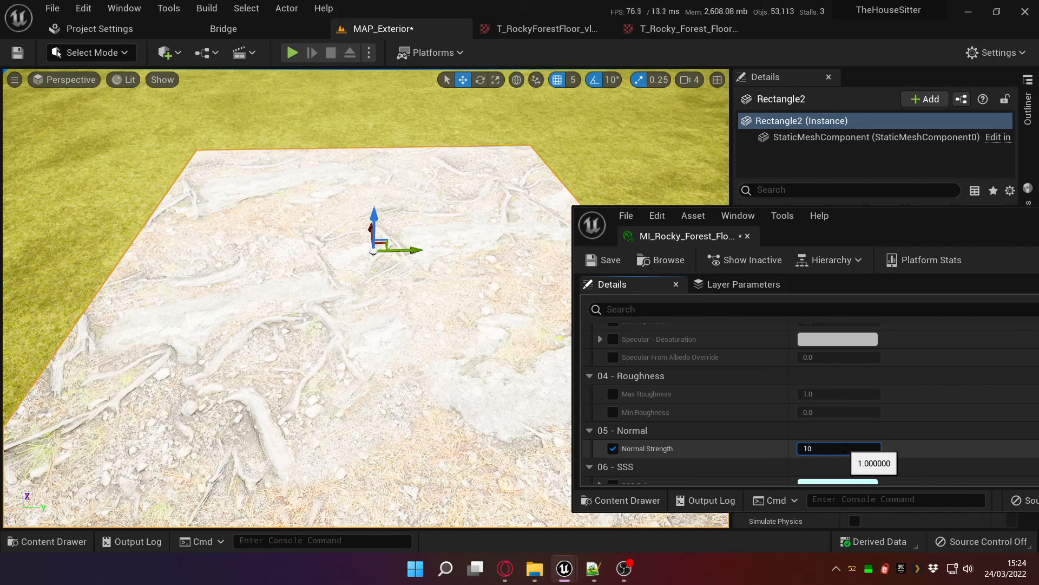
Set the rocky forest floor material's Normal Strength to 10 and close the material instance editor
text(10)
key(Return)
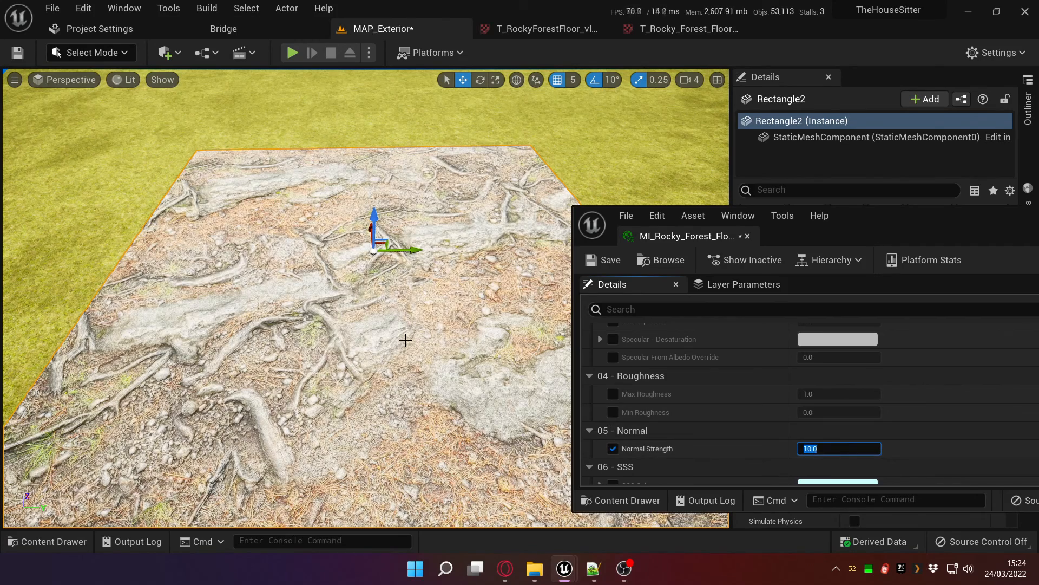
mouse_move(405, 340)
right_down()
mouse_move(405, 331)
mouse_move(374, 332)
mouse_move(407, 337)
mouse_move(401, 298)
mouse_move(406, 339)
right_up()
drag(938, 224, 839, 216)
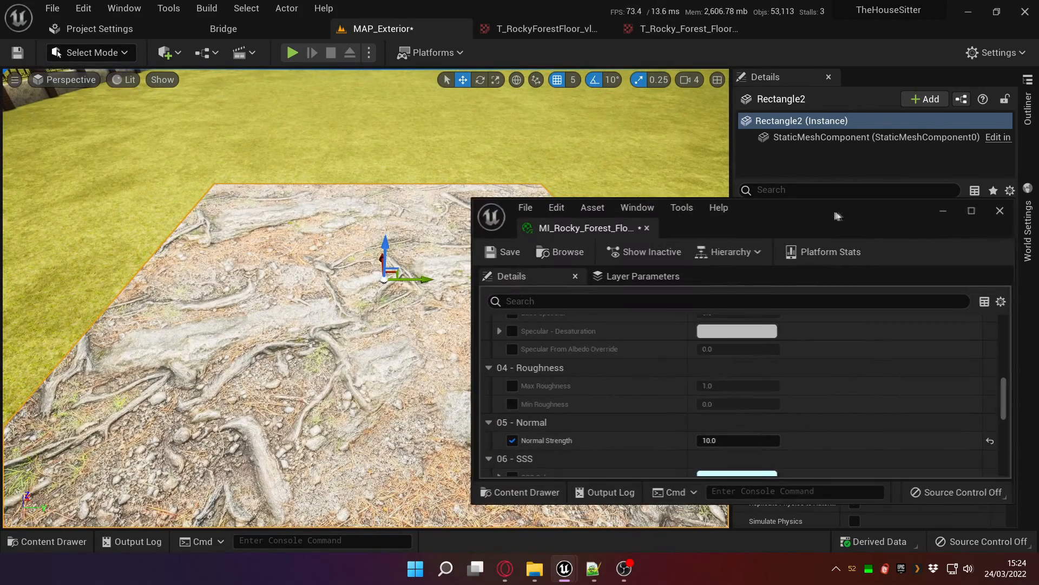
click(1001, 211)
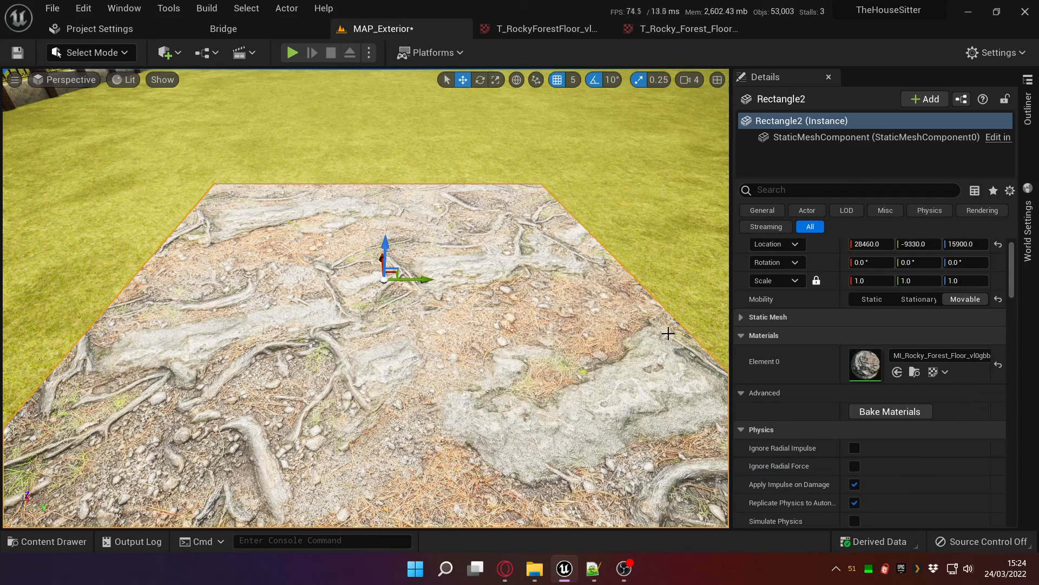
Rotate the sunlight to shade the plane more strongly and browse the content folders to HouseSitter's Materials
key(ctrl+l)
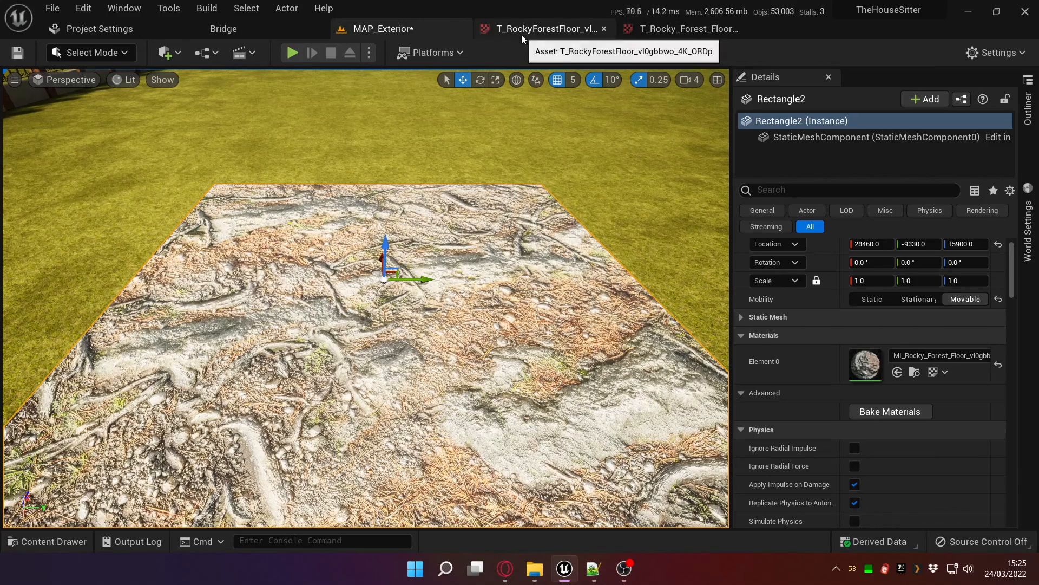
click(54, 541)
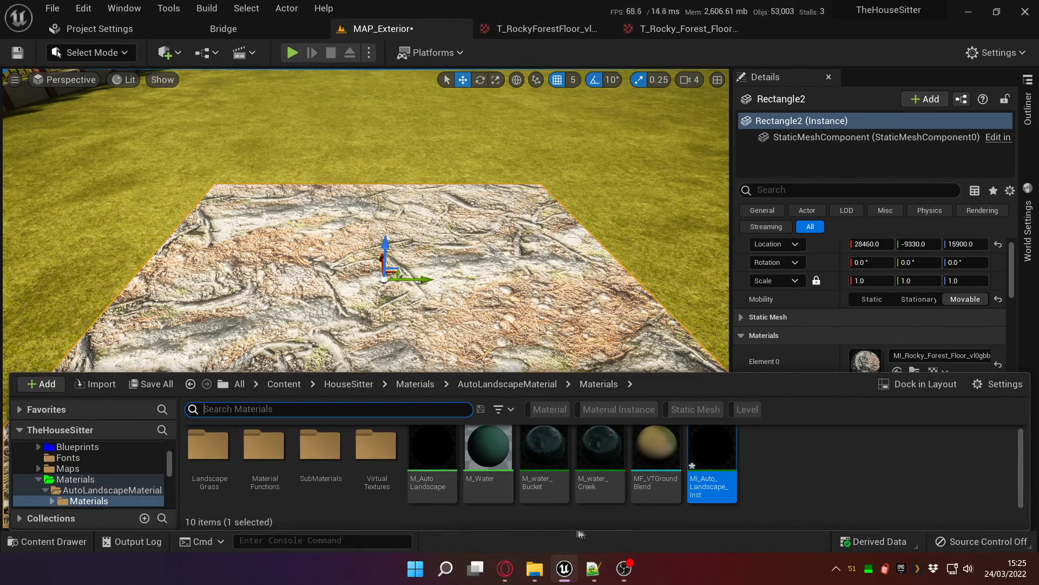
click(410, 384)
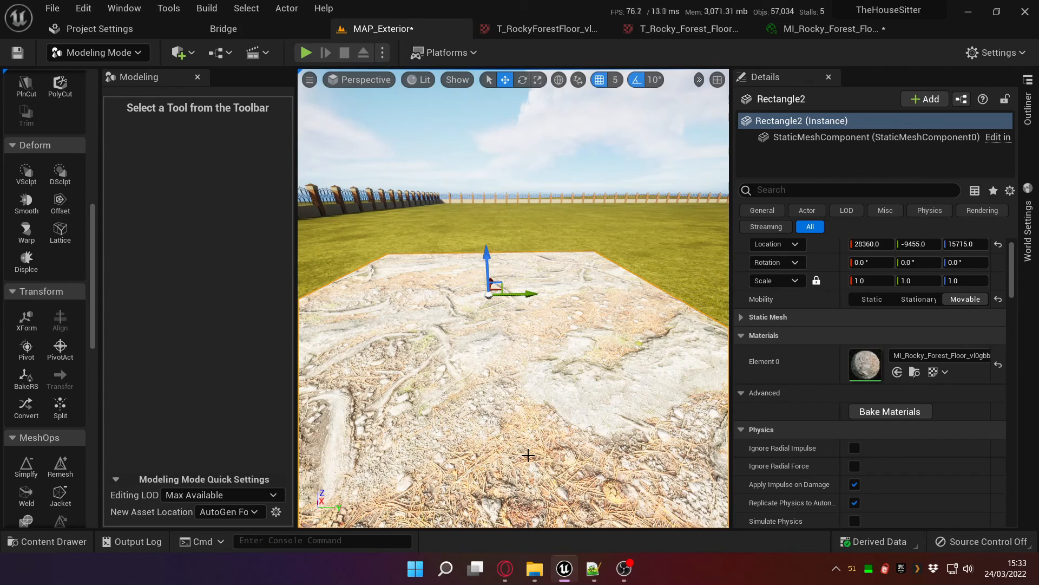
Compare the plane's surface detail with the T_Rocky_Forest_Floor normal map and the blue channel of the ORDp texture
right_drag(506, 423, 497, 427)
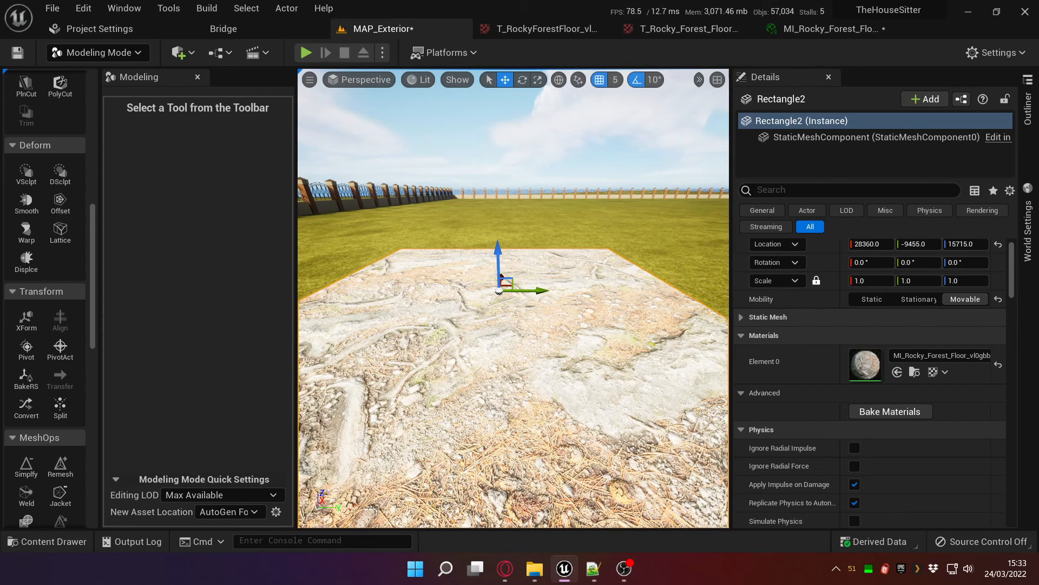
right_drag(514, 325, 516, 322)
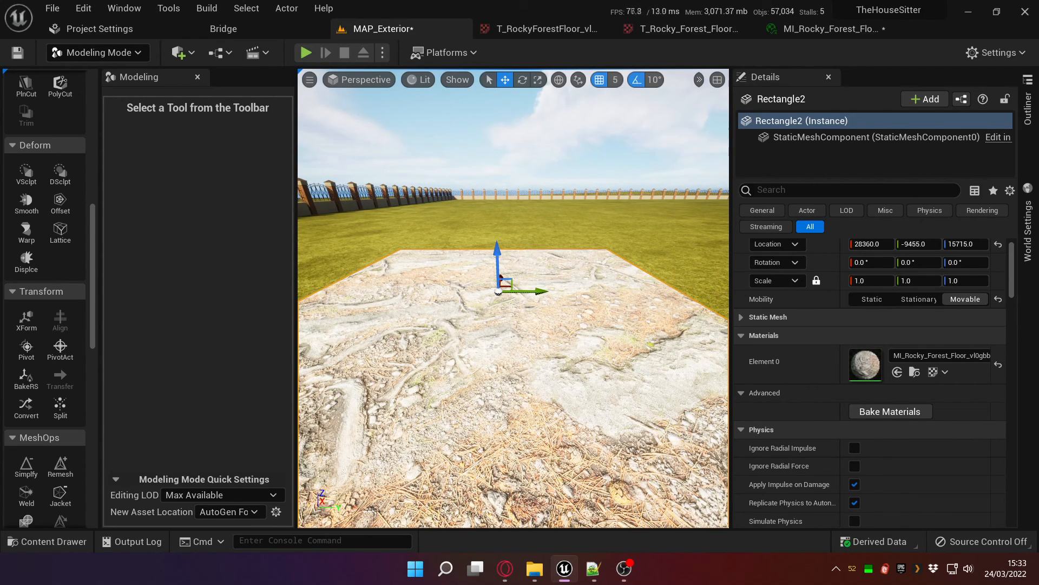
mouse_move(513, 325)
right_down()
mouse_move(502, 325)
mouse_move(516, 323)
right_up()
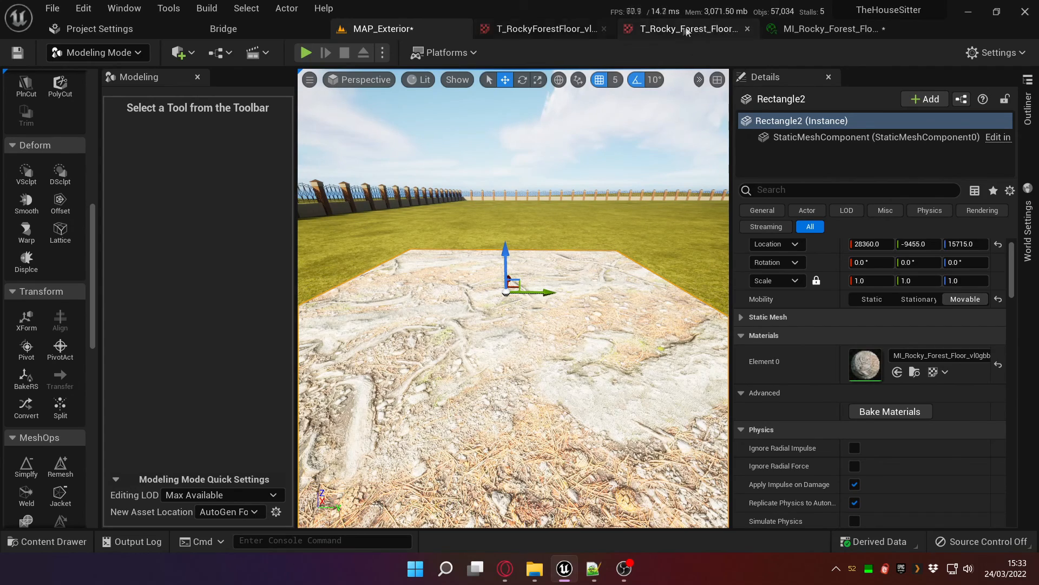
click(553, 29)
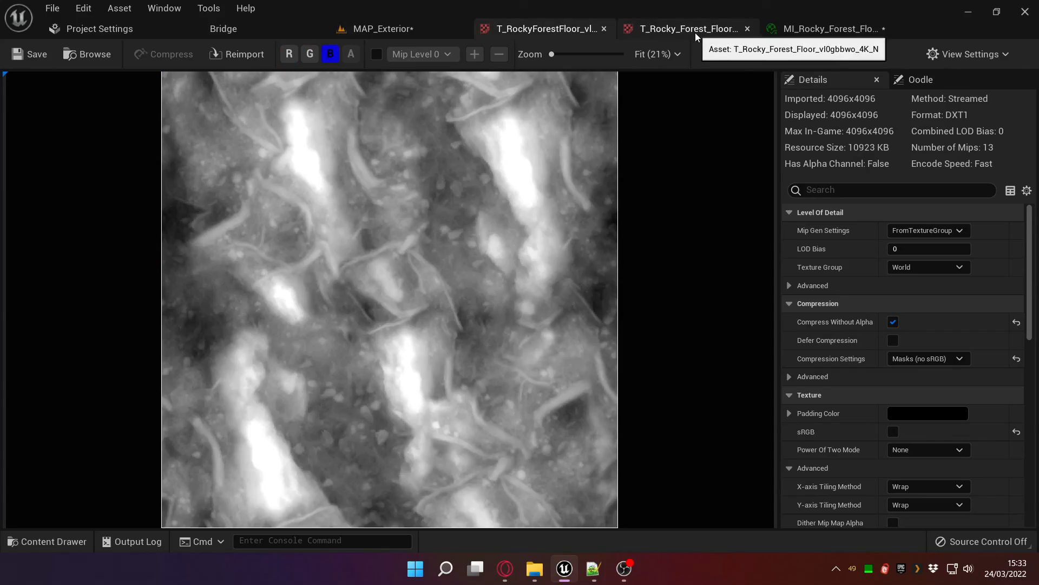
click(650, 33)
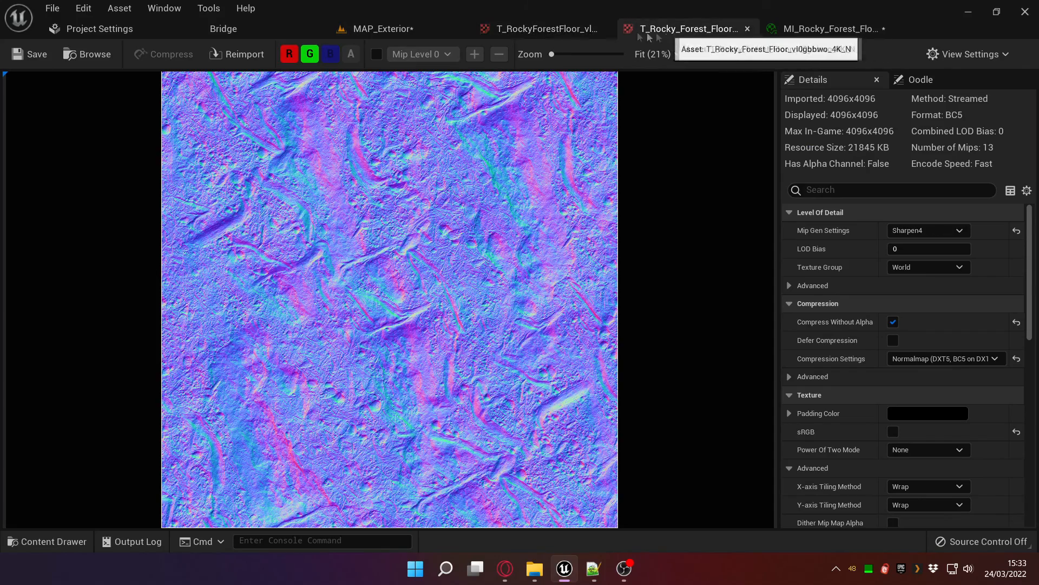
click(563, 29)
click(649, 32)
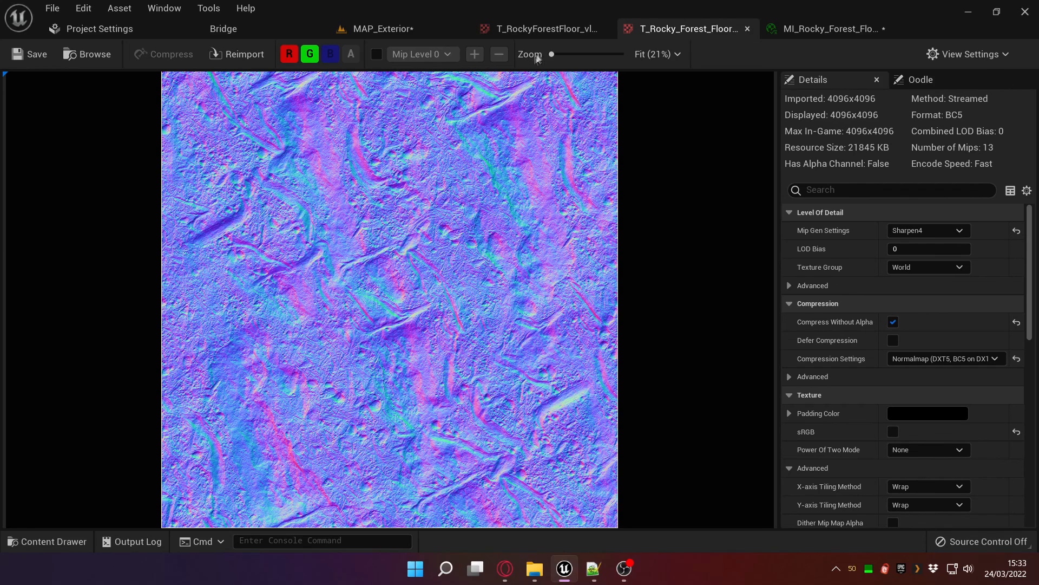
click(563, 28)
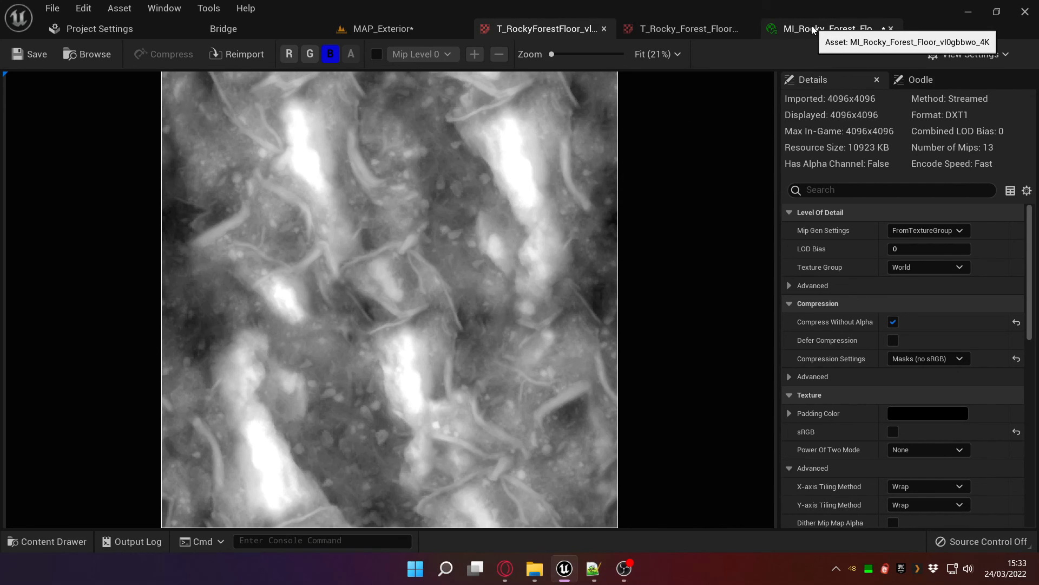
Start displacing the rocky forest floor plane in MAP_Exterior from the texture's blue channel with a Displace Intensity of 50
click(414, 29)
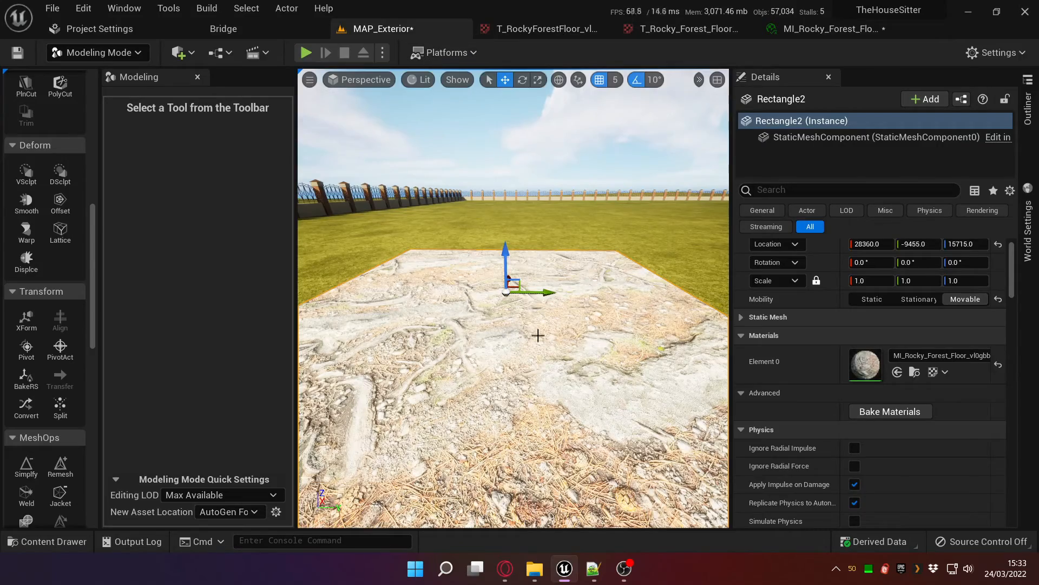
mouse_move(538, 336)
right_down()
mouse_move(532, 359)
mouse_move(557, 351)
mouse_move(552, 306)
mouse_move(540, 333)
right_up()
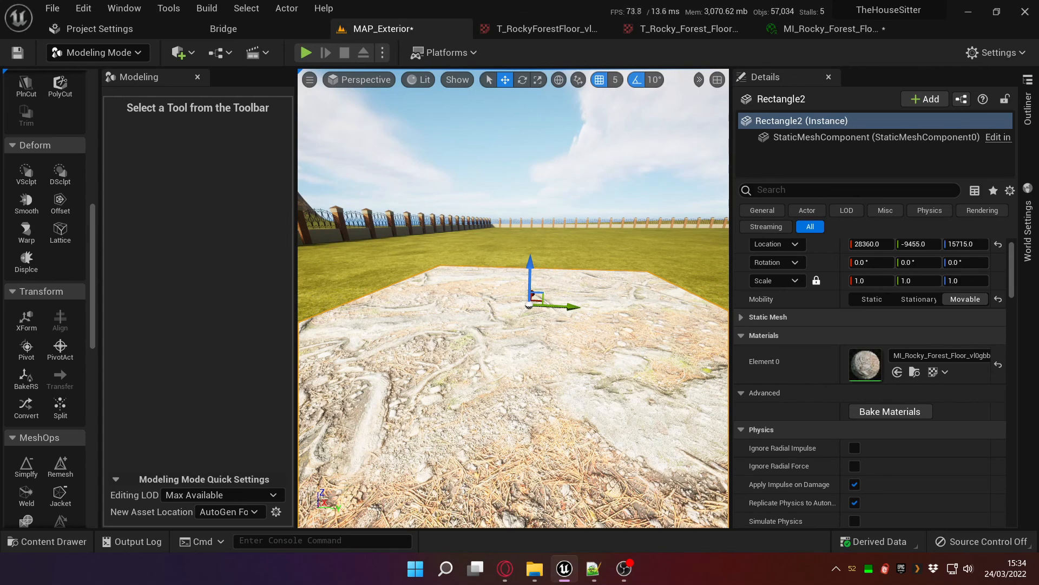
click(26, 260)
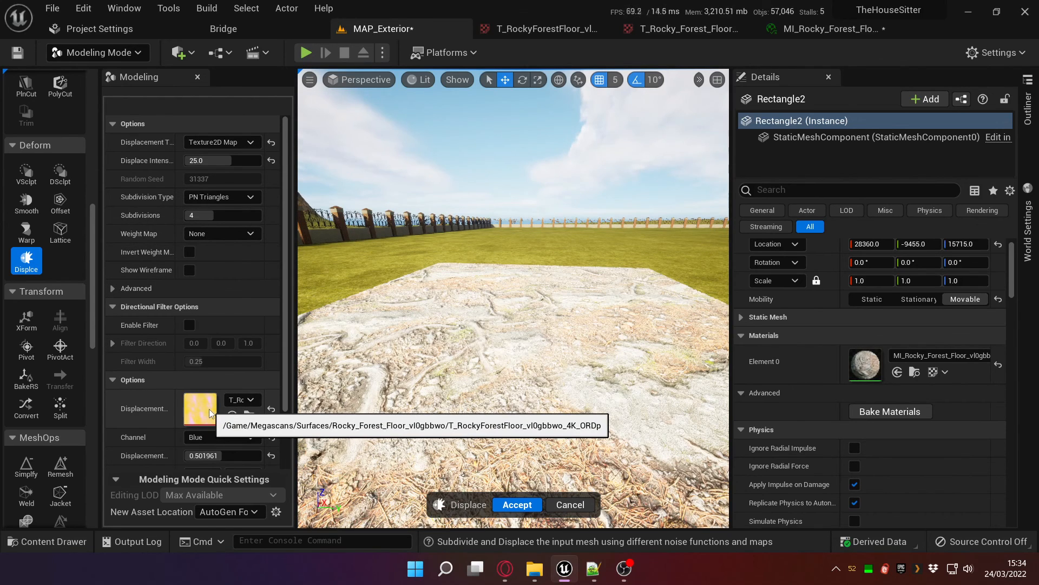
click(235, 161)
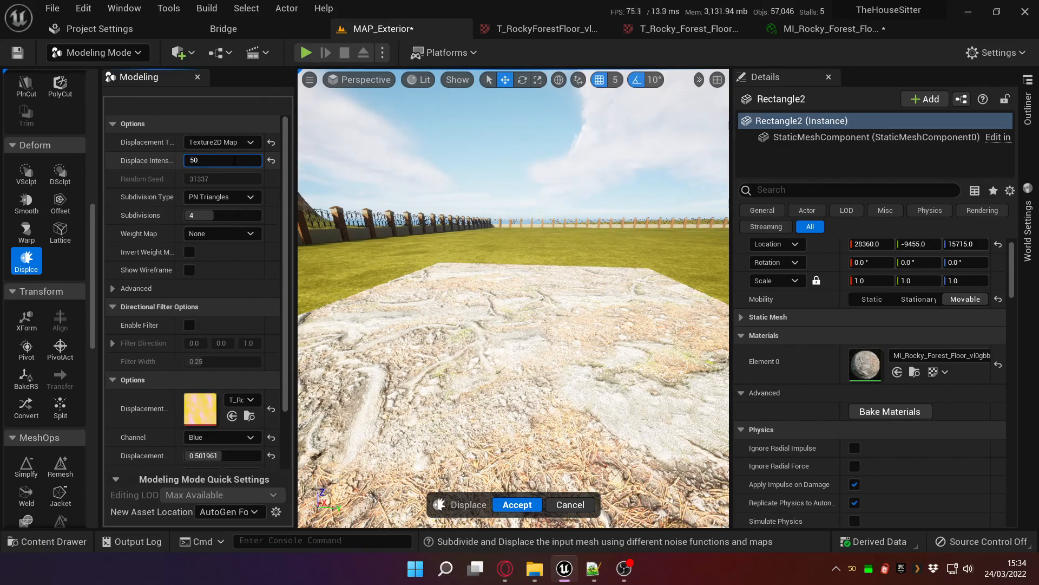
right_drag(613, 292, 729, 296)
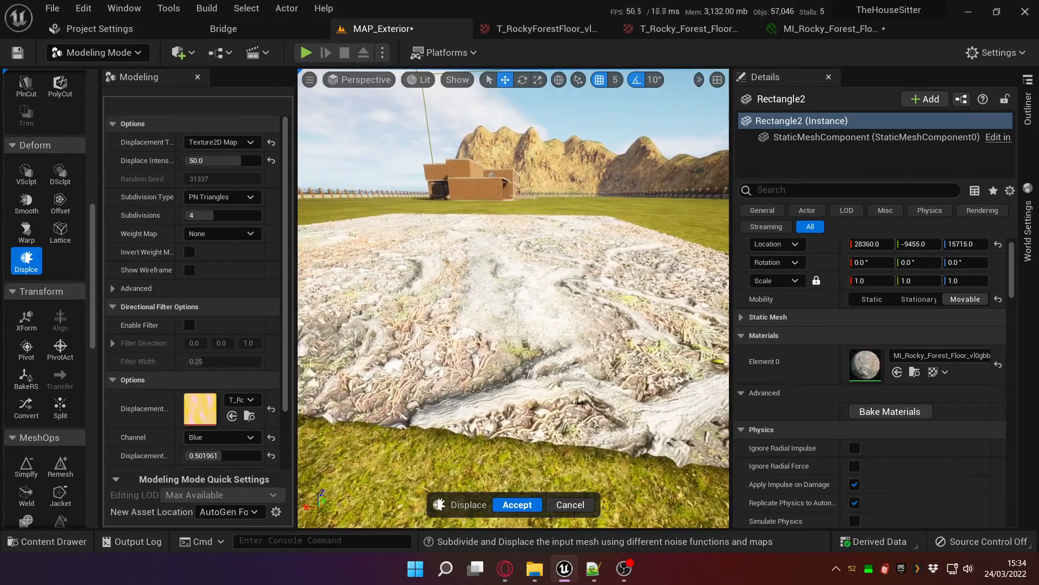
Reassign the Rocky Forest Floor ORDp texture from the content folder as the displacement map
click(251, 400)
click(282, 345)
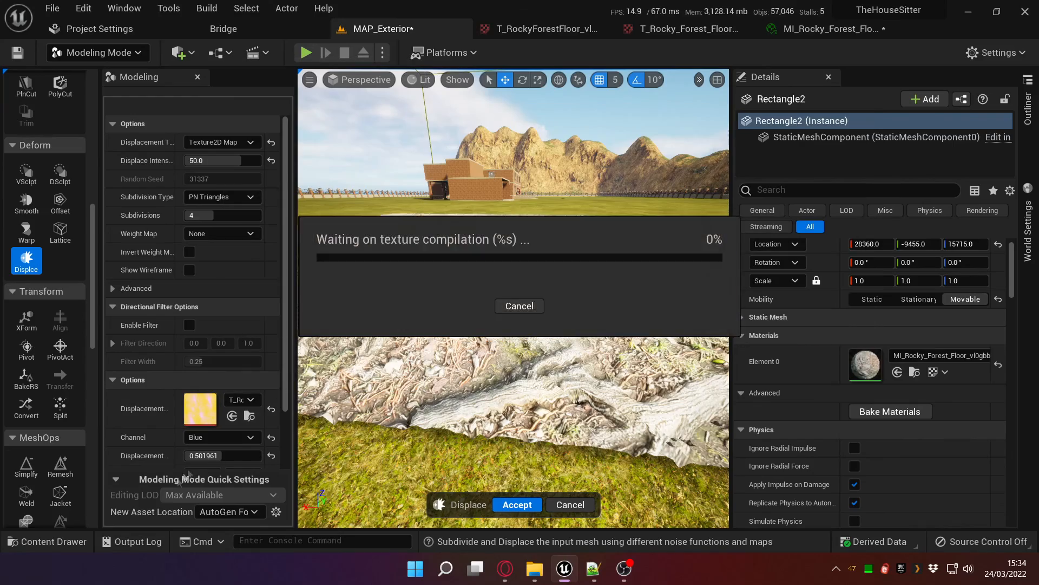
click(54, 541)
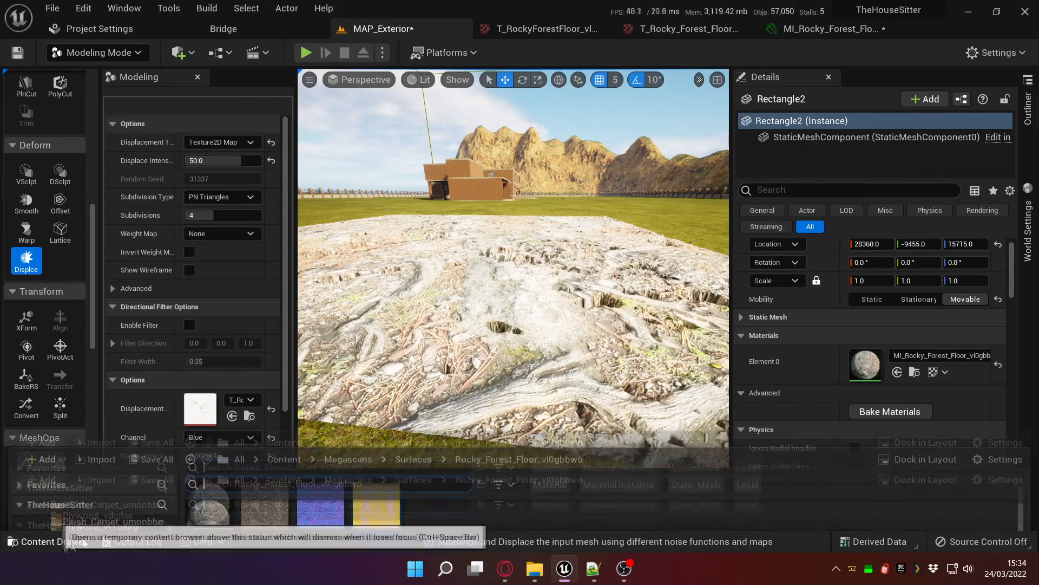
click(286, 326)
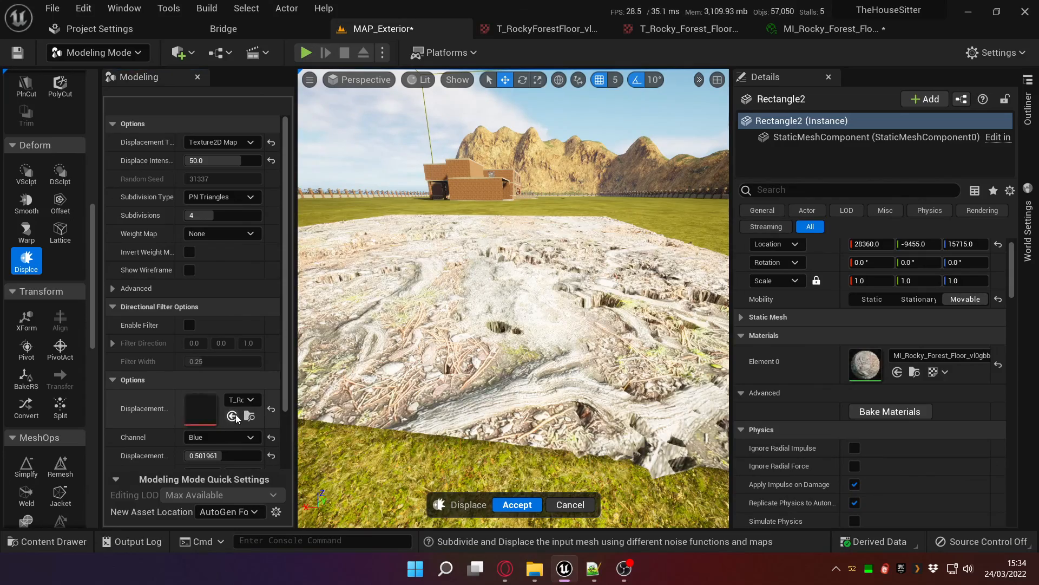
Accept the displacement on the plane and inspect its raised rocks and roots up close
key(w)
right_drag(401, 344, 352, 343)
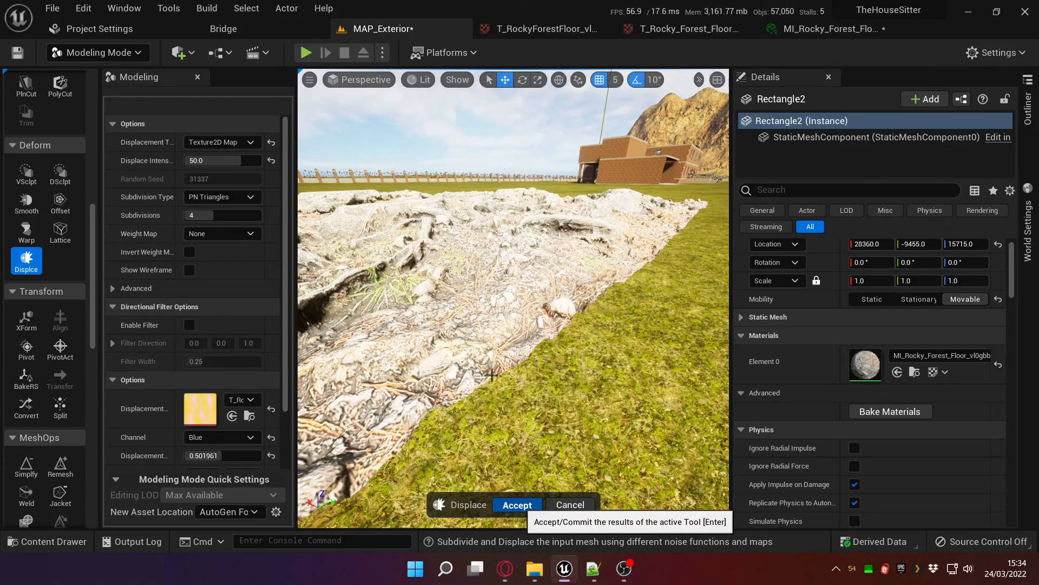
key(w)
right_drag(514, 402, 514, 373)
key(d)
key(w)
key(d)
key(w)
Try to play the level from the displaced plane
click(581, 371)
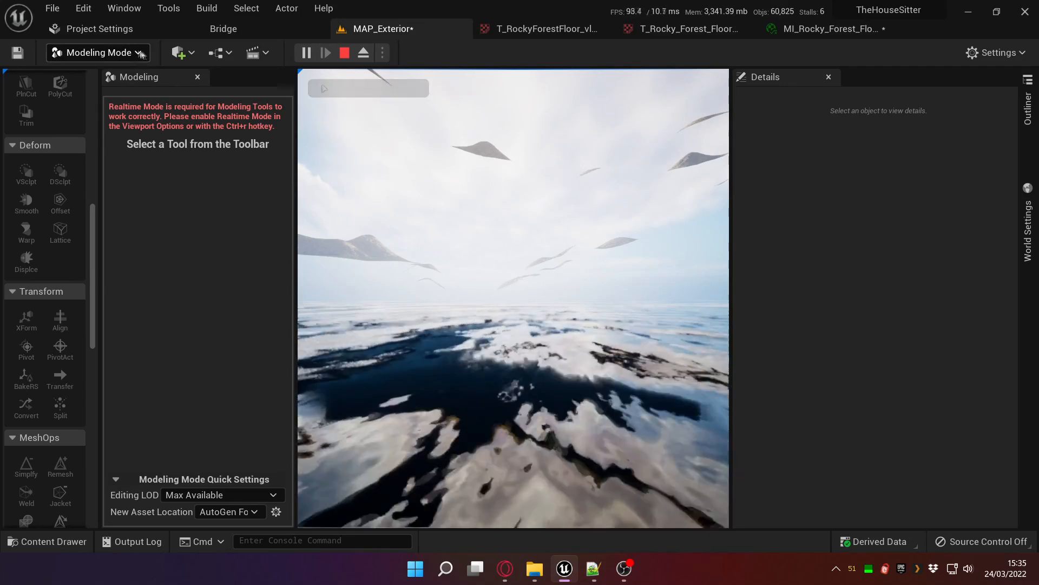
click(465, 179)
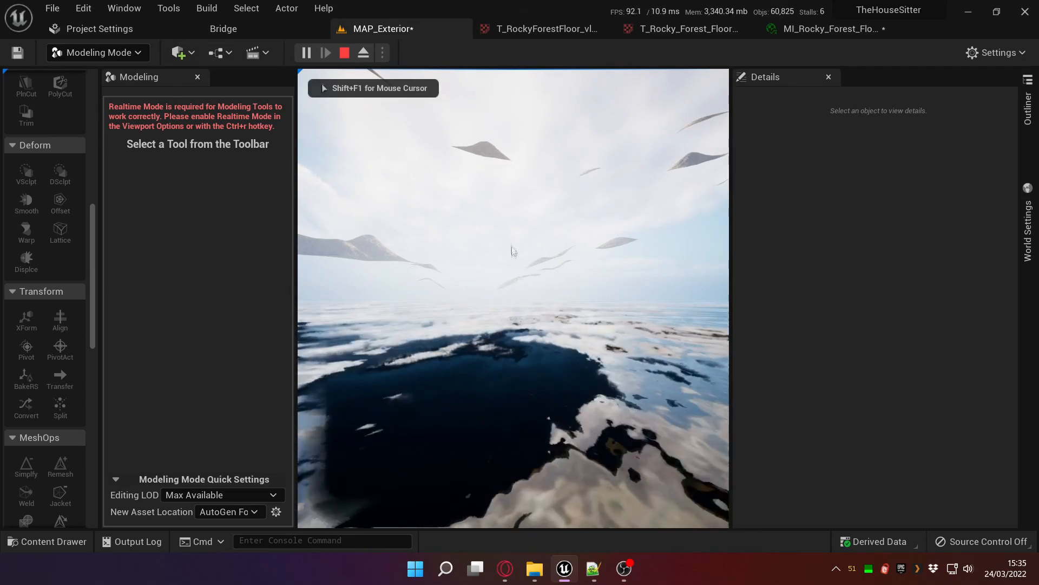
key(Escape)
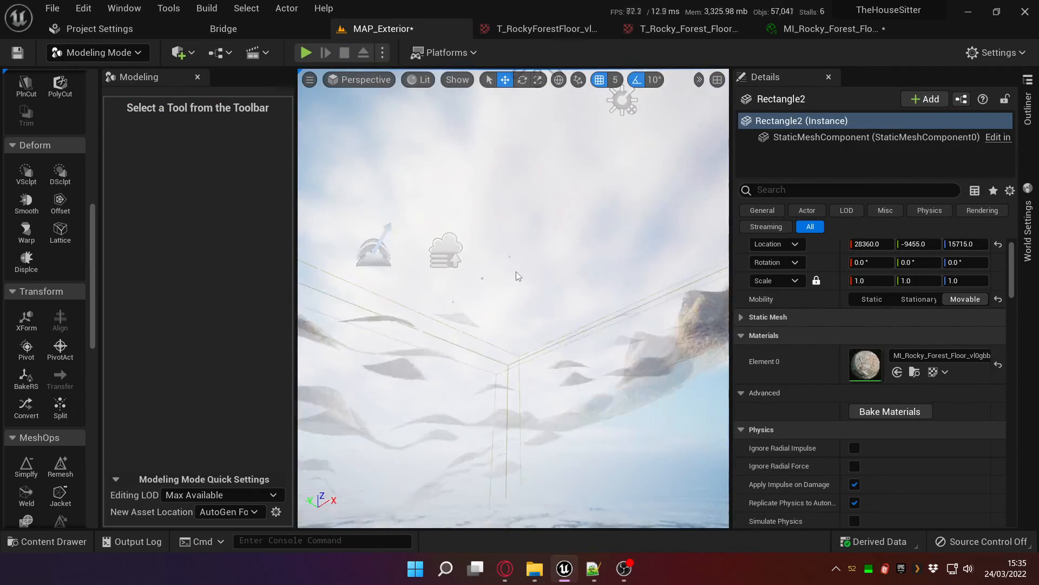
Play the level from a point on the displaced plane, walk across its surface and end the session
key(f)
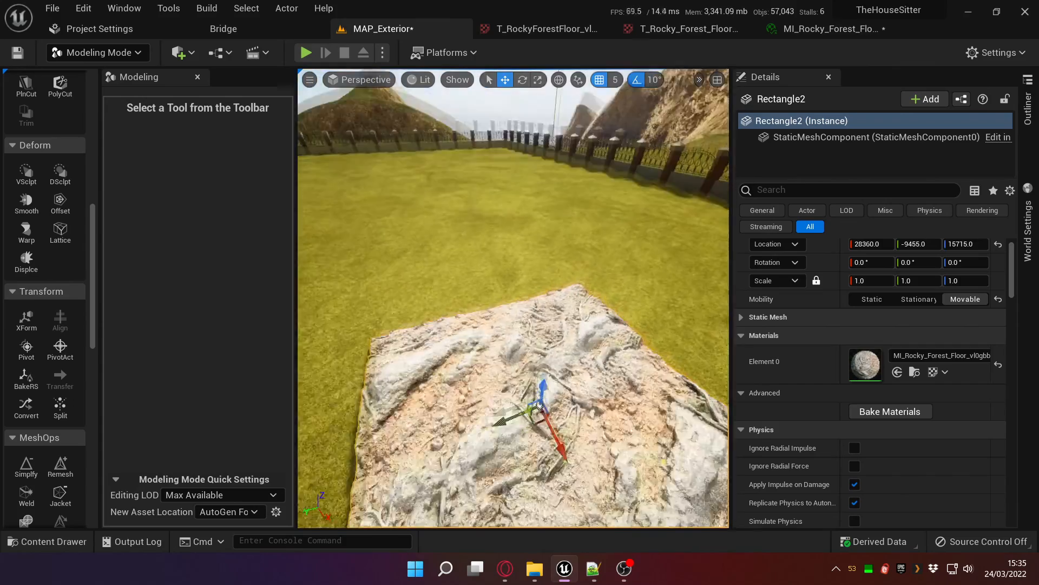
right_click(543, 367)
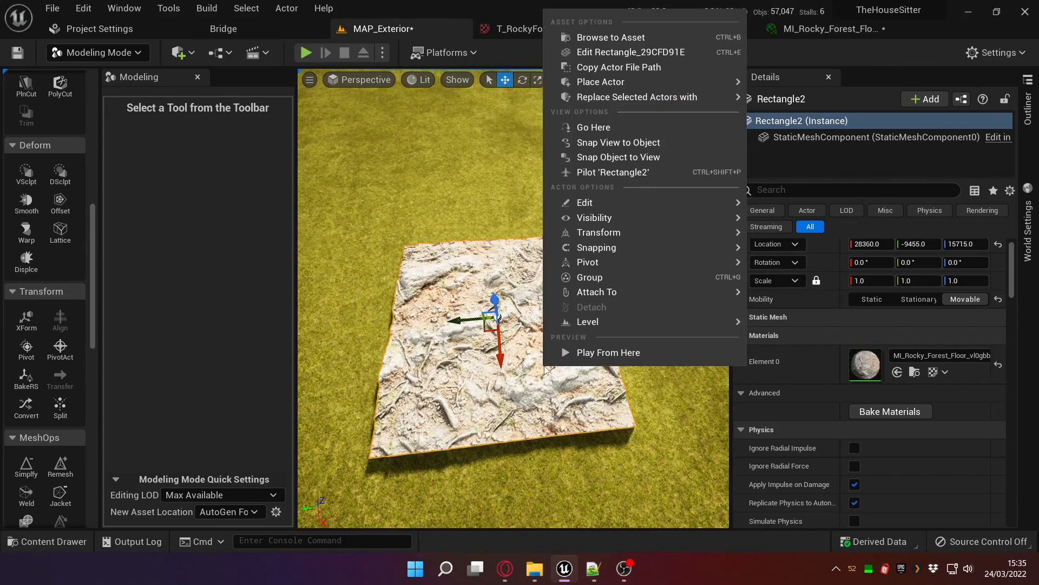
click(593, 354)
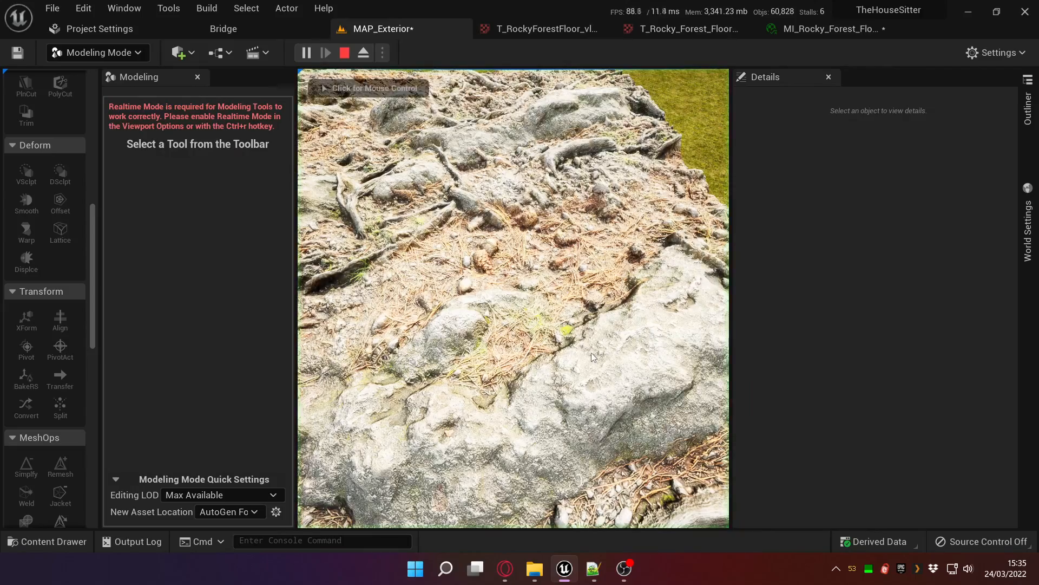
key(w)
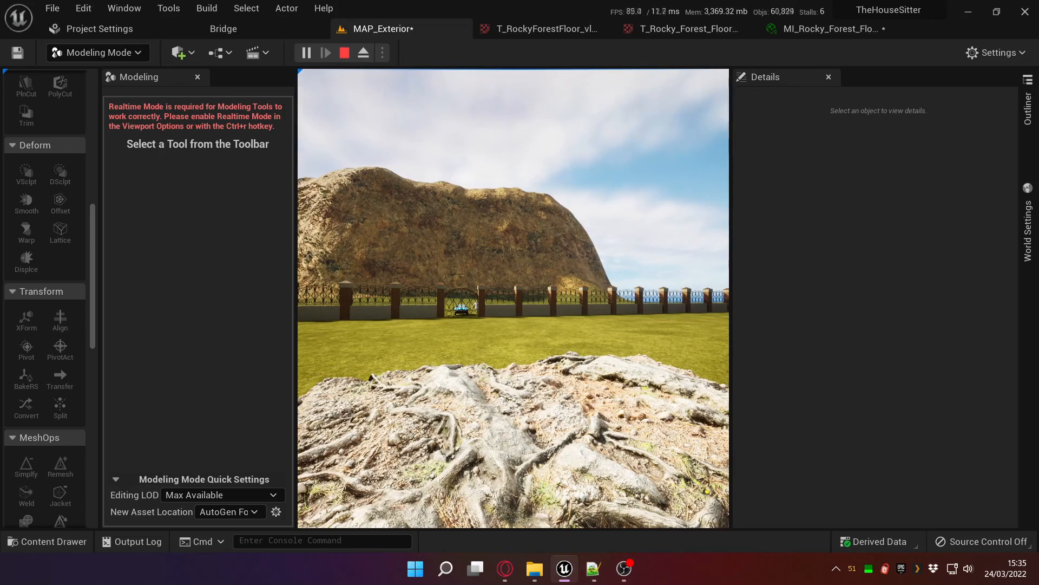
key(Escape)
mouse_move(468, 225)
right_down()
mouse_move(379, 222)
mouse_move(676, 233)
mouse_move(474, 208)
right_up()
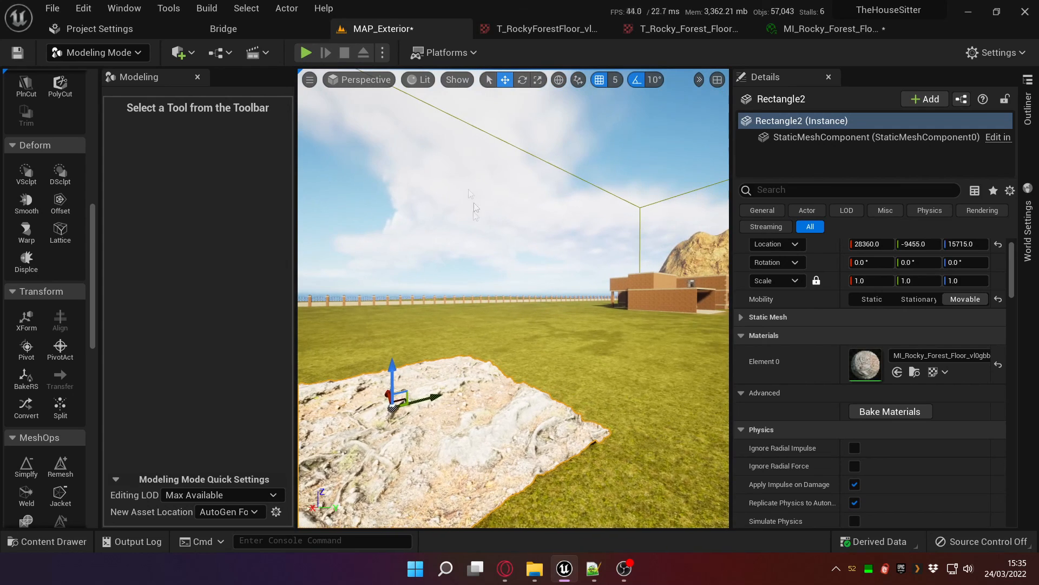
Save the pending project items and clear the Forest and Floor search terms in Bridge
click(234, 29)
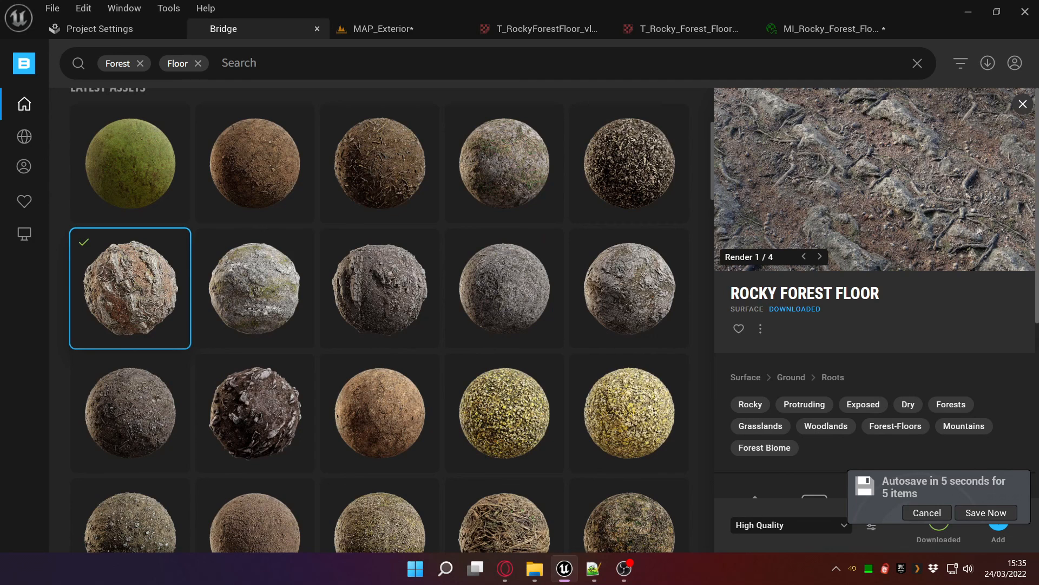
click(987, 512)
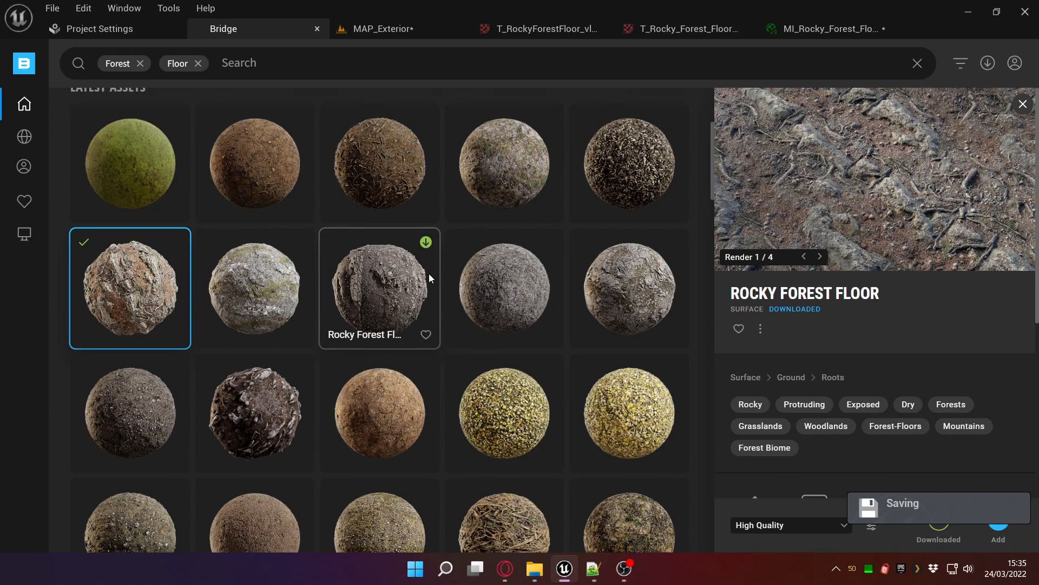
scroll(429, 280, up, 3)
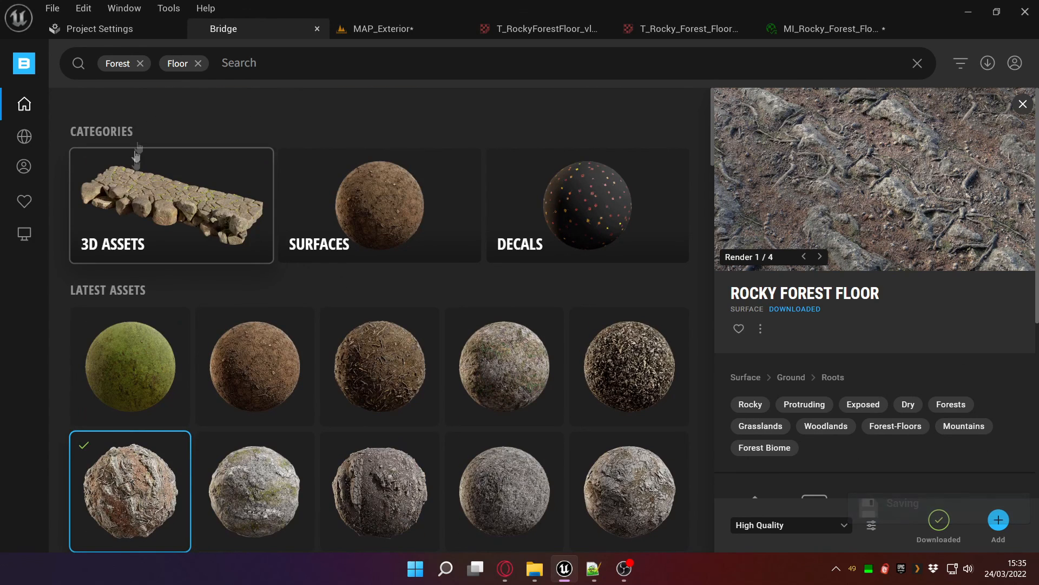
click(140, 64)
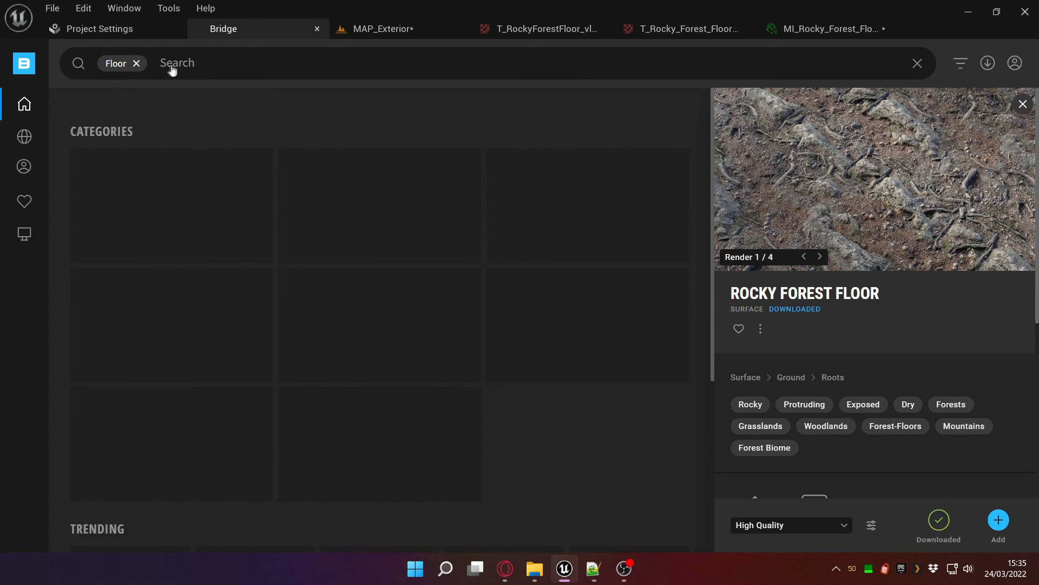
click(136, 64)
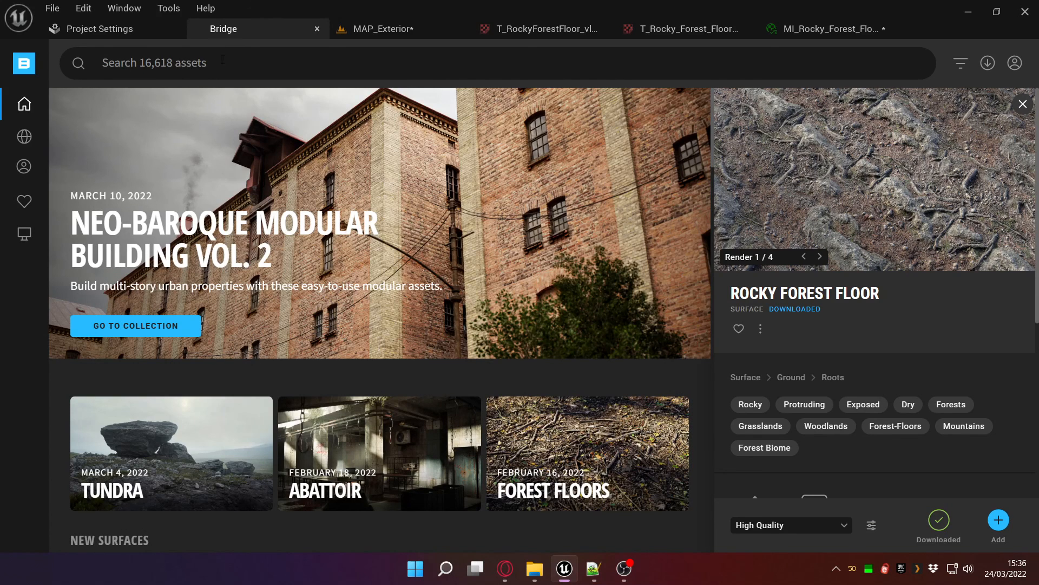
Browse Bridge's home page for new surfaces, 3D models, plants, collections and asset types
scroll(407, 250, down, 5)
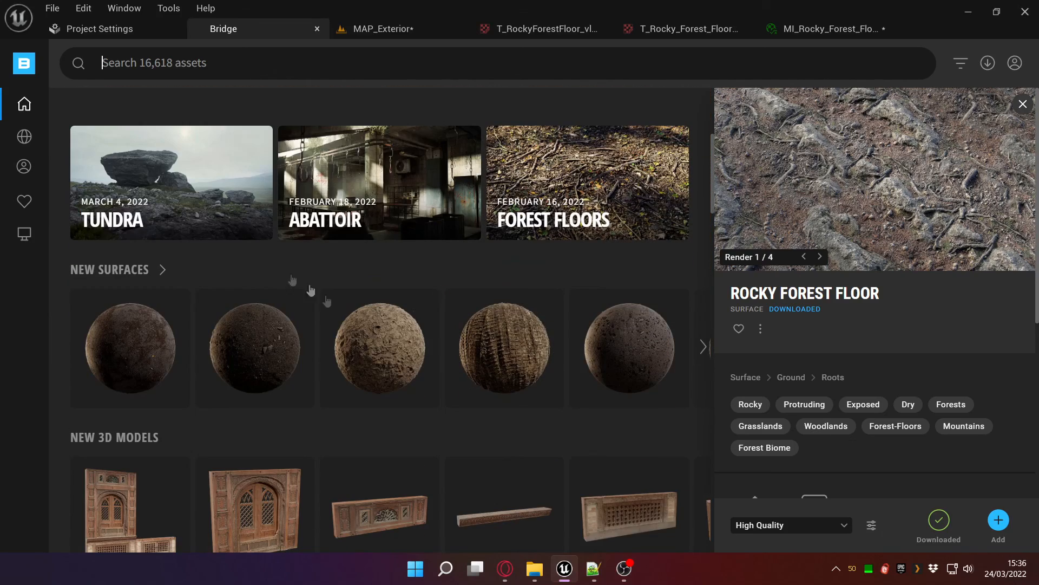
scroll(341, 255, down, 6)
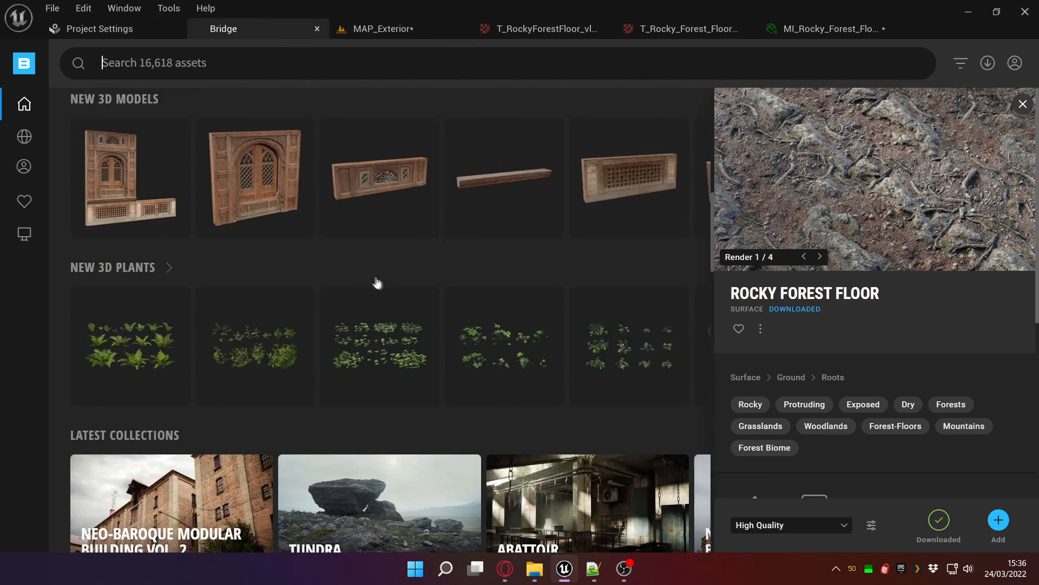
scroll(390, 288, down, 5)
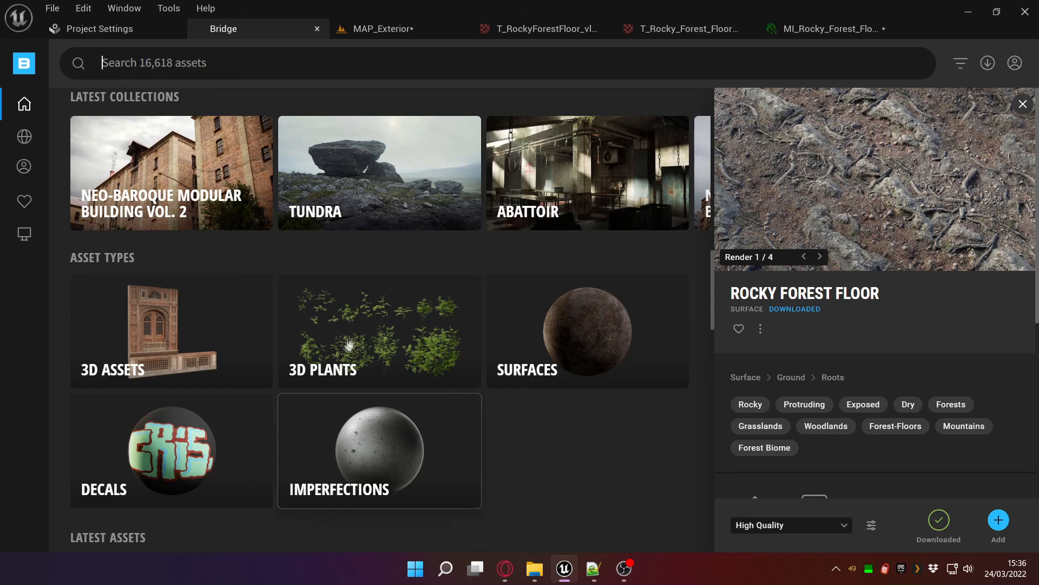
scroll(563, 401, up, 10)
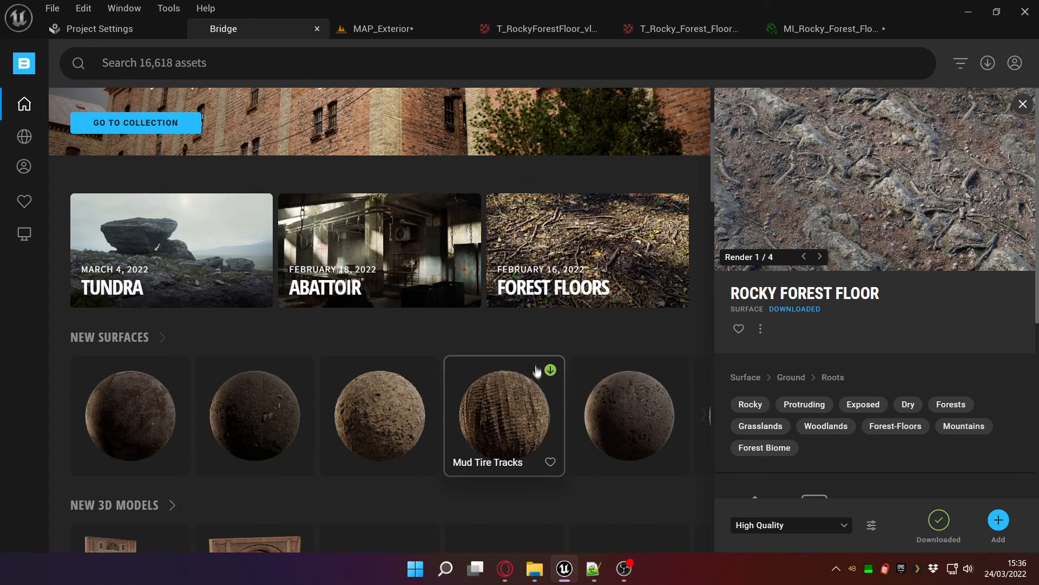
scroll(537, 368, up, 4)
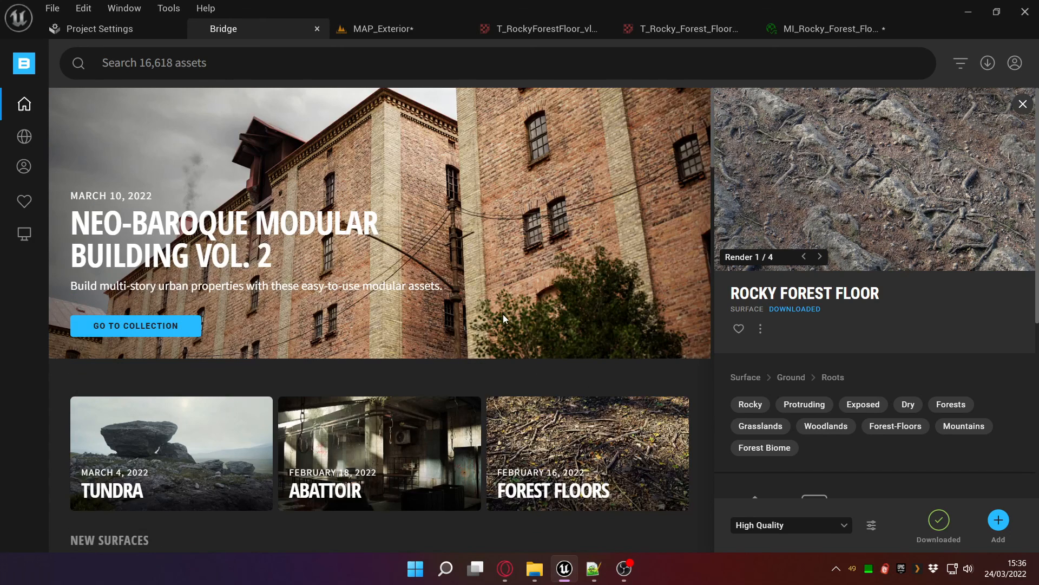